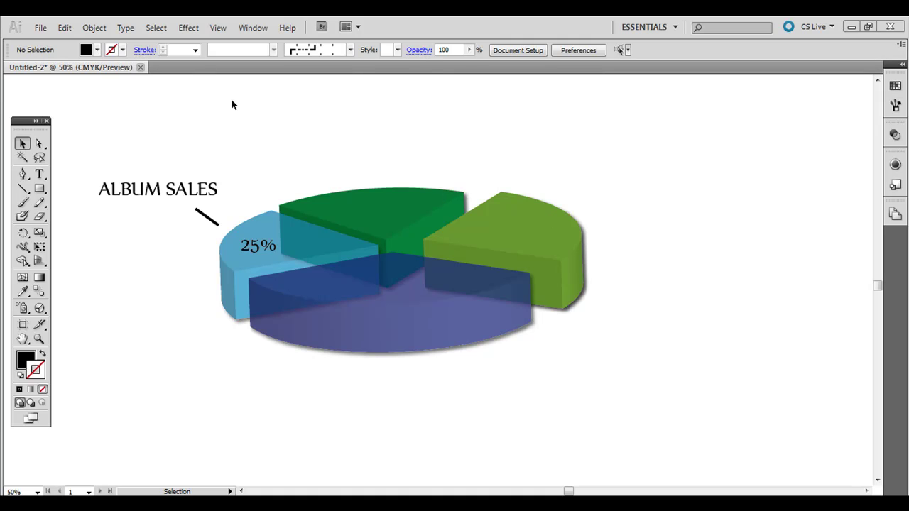
Create a new blank document, Untitled-3, with default settings and hide its artboards.
left_click(40, 27)
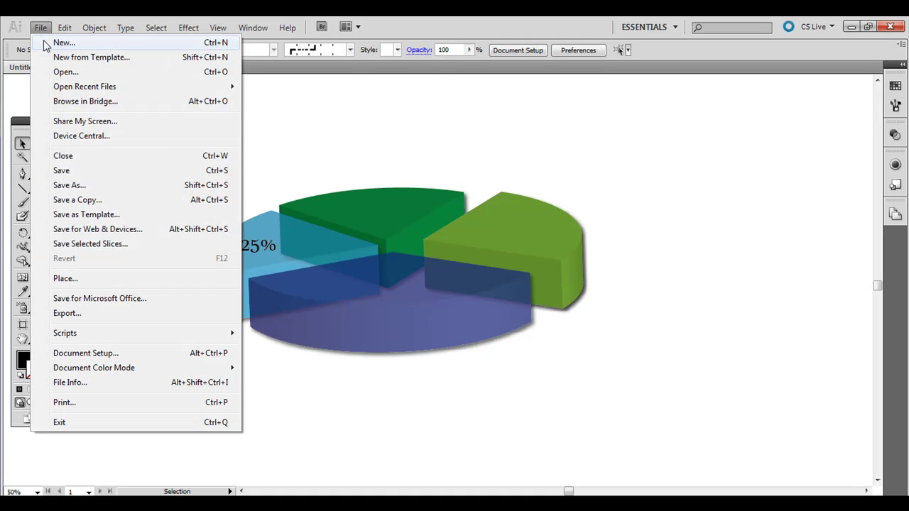
left_click(45, 40)
left_click(616, 126)
left_click(220, 27)
left_click(282, 205)
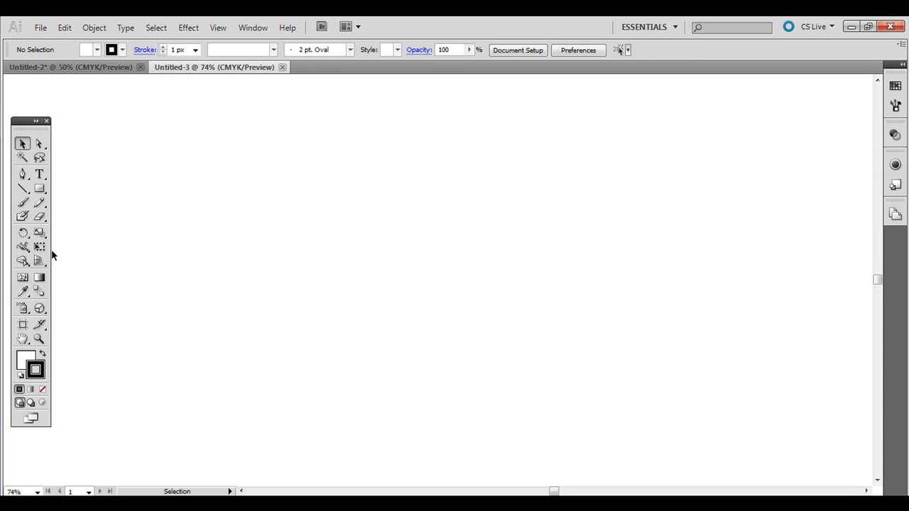
Draw a pie graph area and apply the data values 25, 15, 25 and 35.
left_click(39, 309)
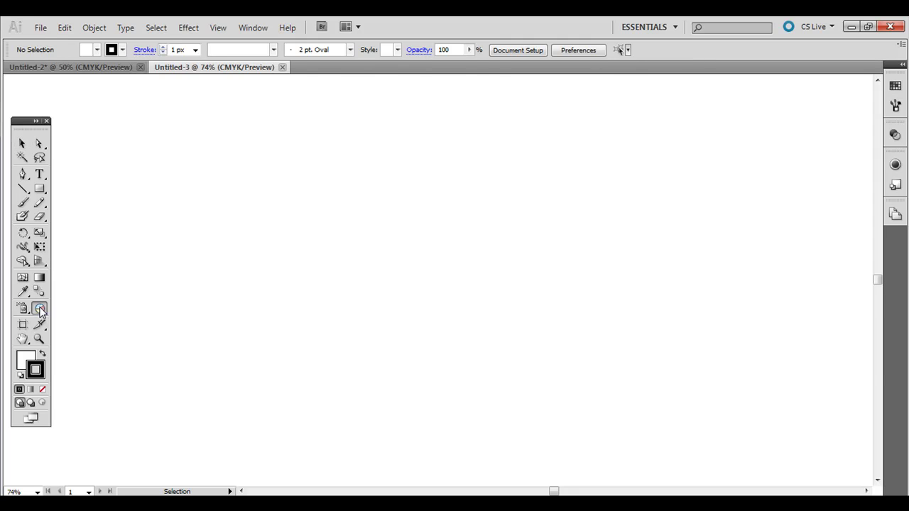
left_click_drag(41, 310, 95, 412)
left_click_drag(212, 161, 577, 469)
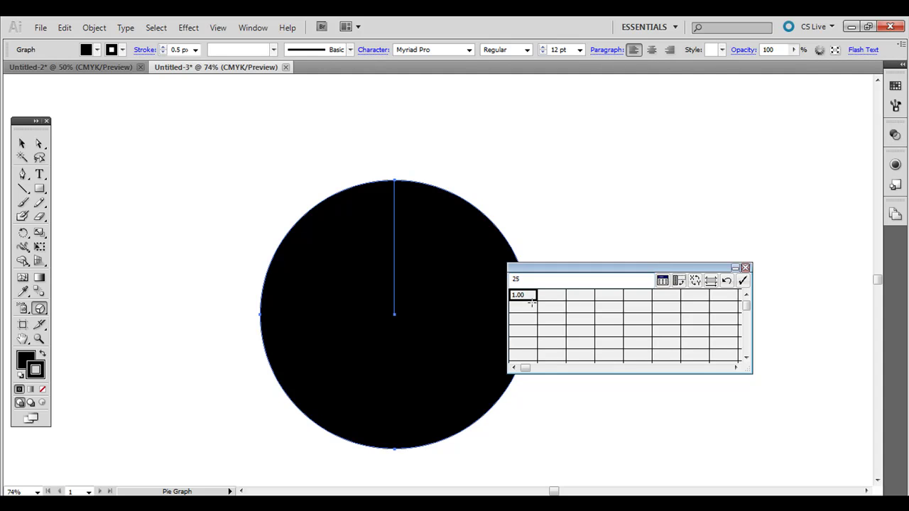
key("Tab")
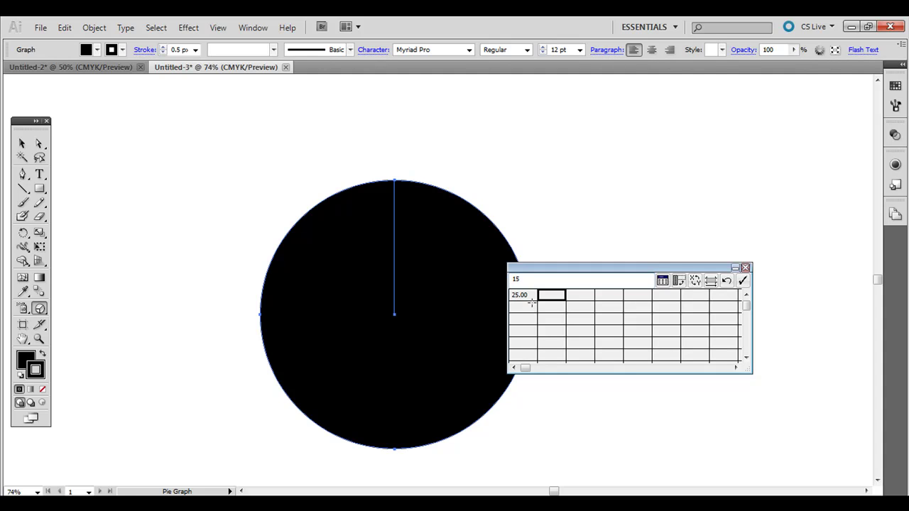
key("Tab")
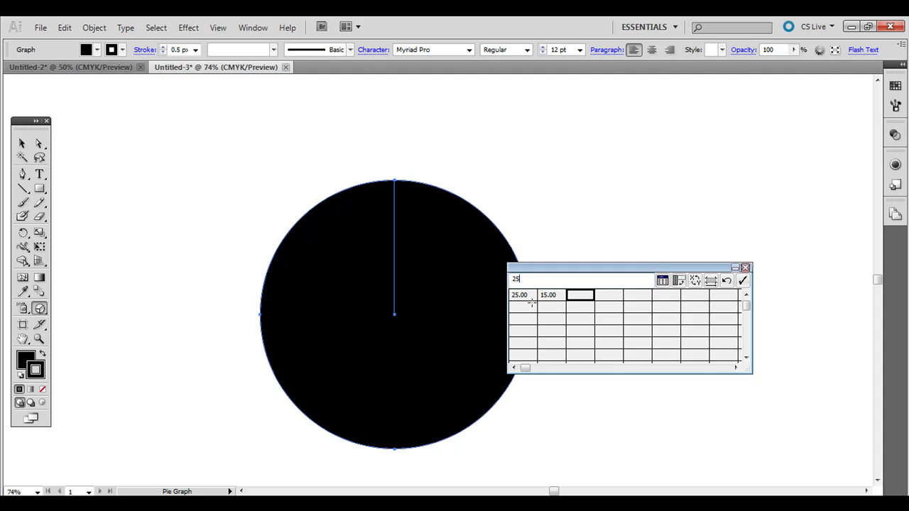
key("Tab")
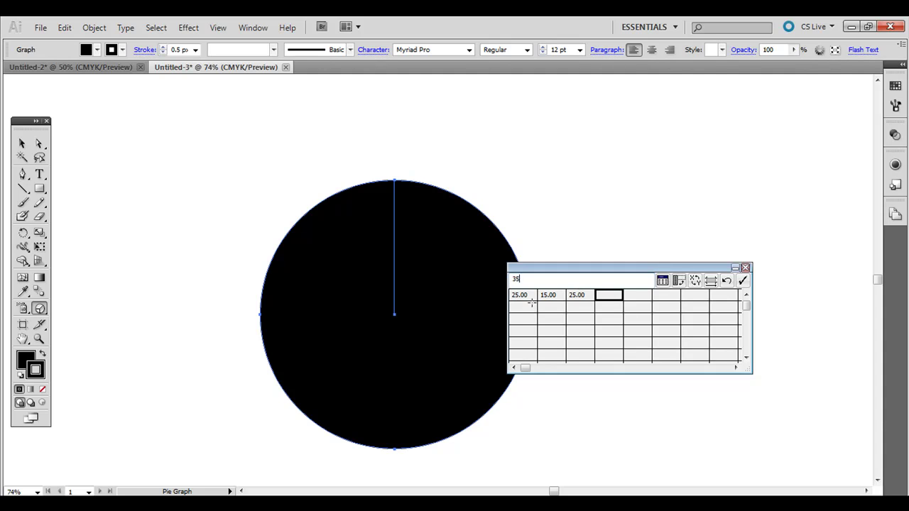
key("Tab")
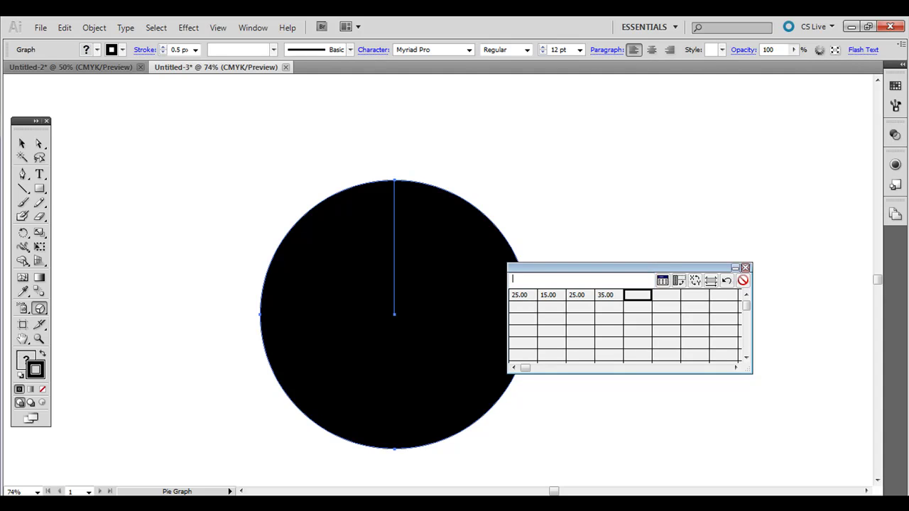
left_click(742, 284)
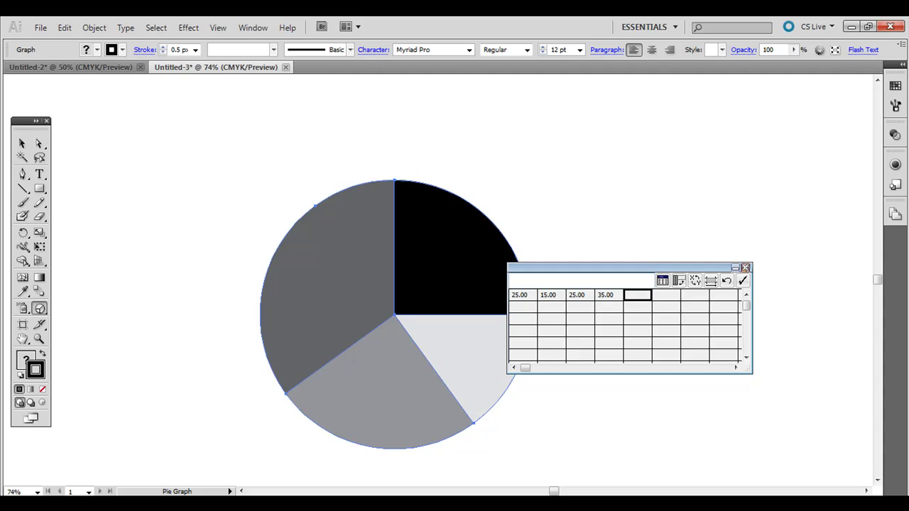
Close the graph data table and ungroup the pie twice, accepting the loss of graph data.
left_click(745, 268)
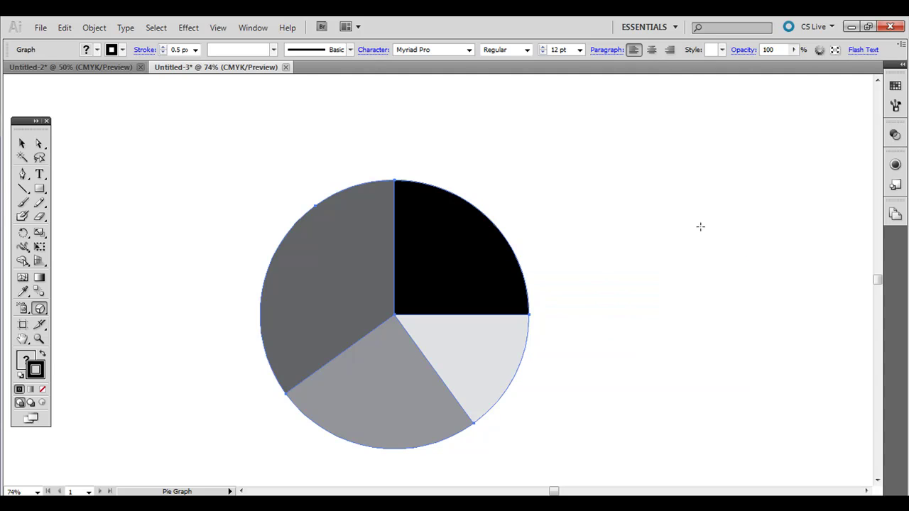
left_click(93, 27)
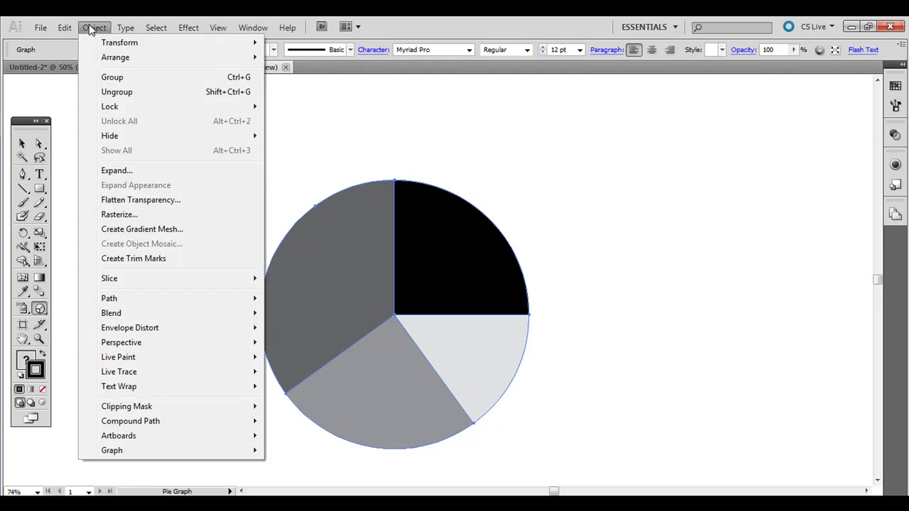
left_click(117, 91)
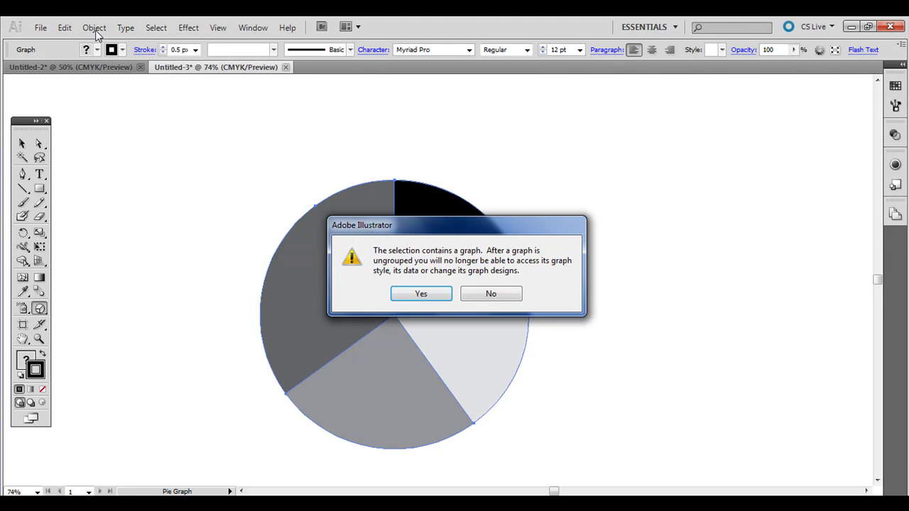
left_click(438, 288)
left_click(93, 27)
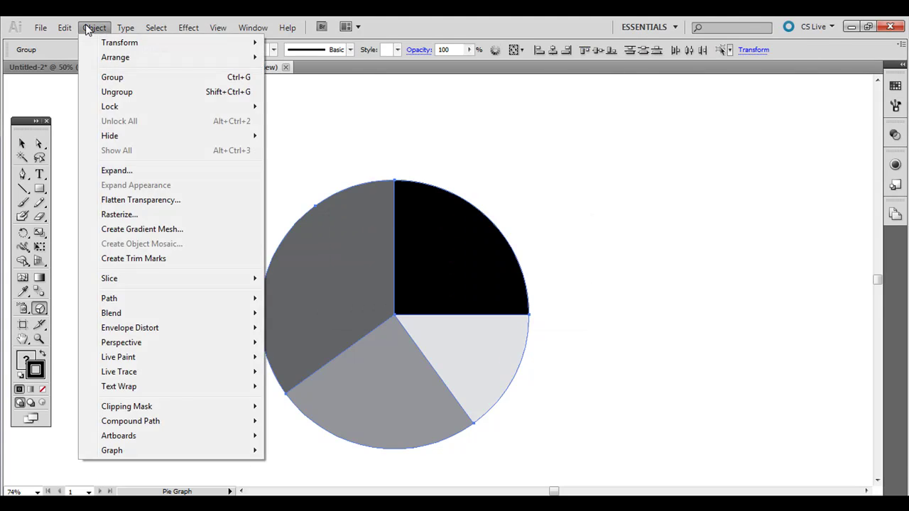
left_click(105, 93)
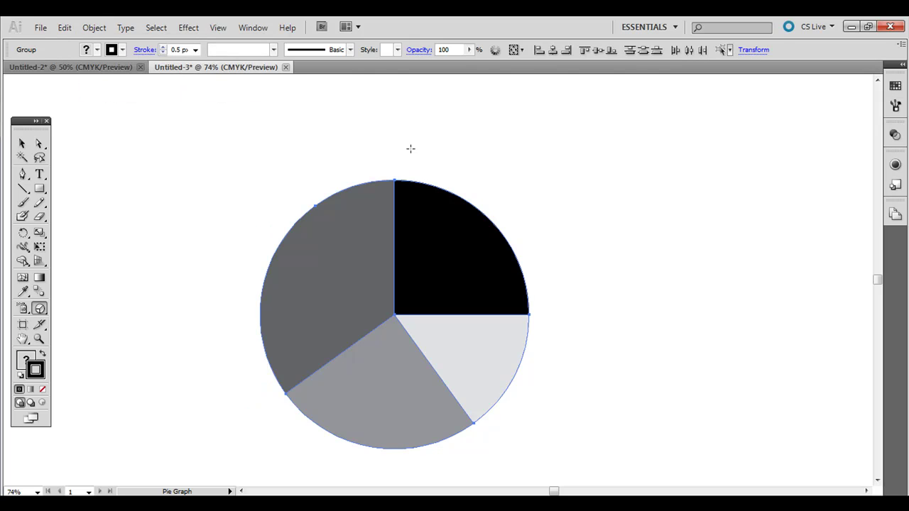
Pull the dark grey slice up and left out of the pie.
left_click(21, 143)
left_click(318, 156)
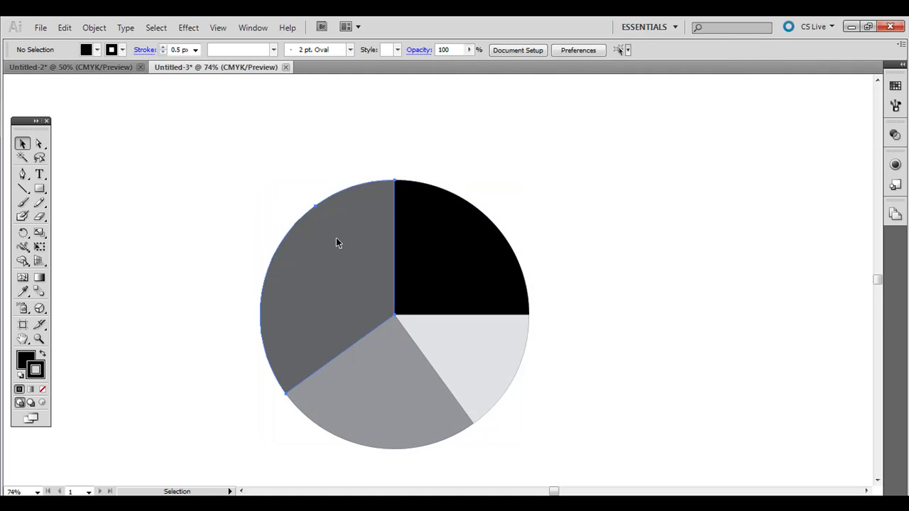
mouse_move(336, 237)
left_mouse_down()
mouse_move(286, 215)
mouse_move(319, 234)
left_mouse_up()
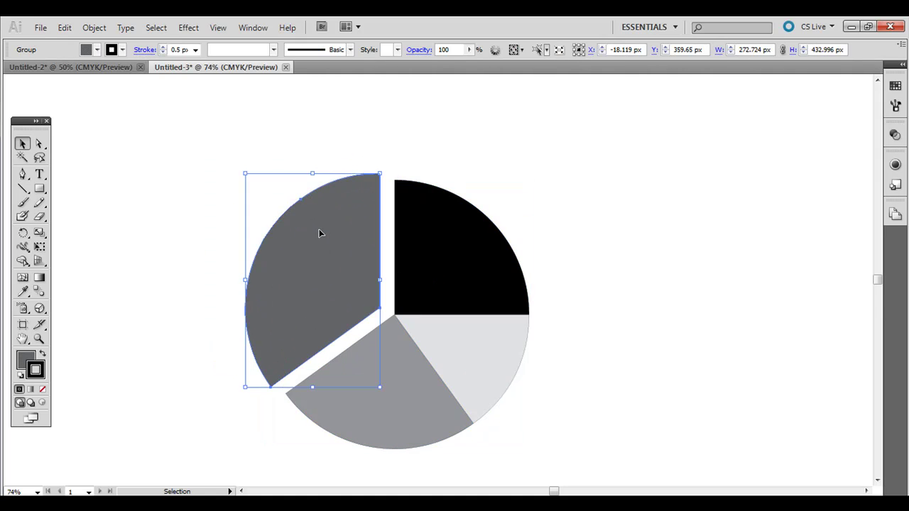
Set the pulled-out slice's stroke to None.
left_click(893, 89)
left_click(820, 102)
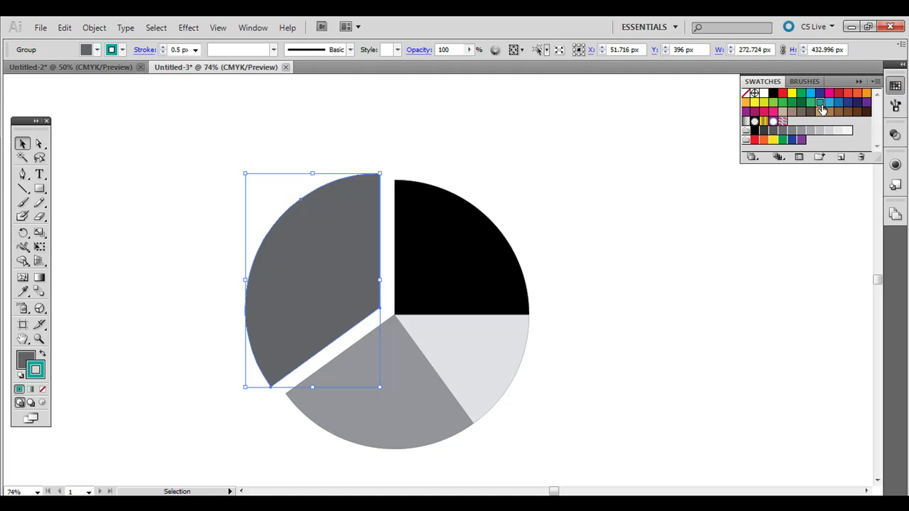
left_click(41, 371)
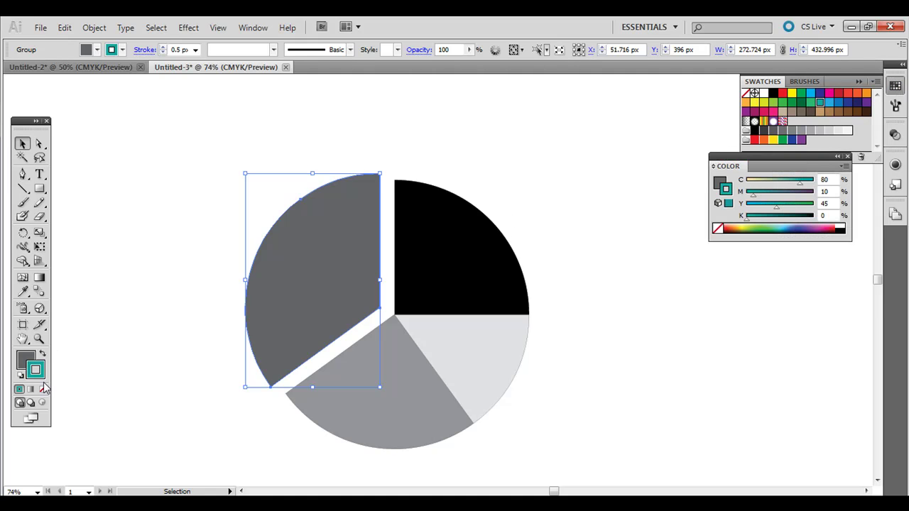
left_click(847, 157)
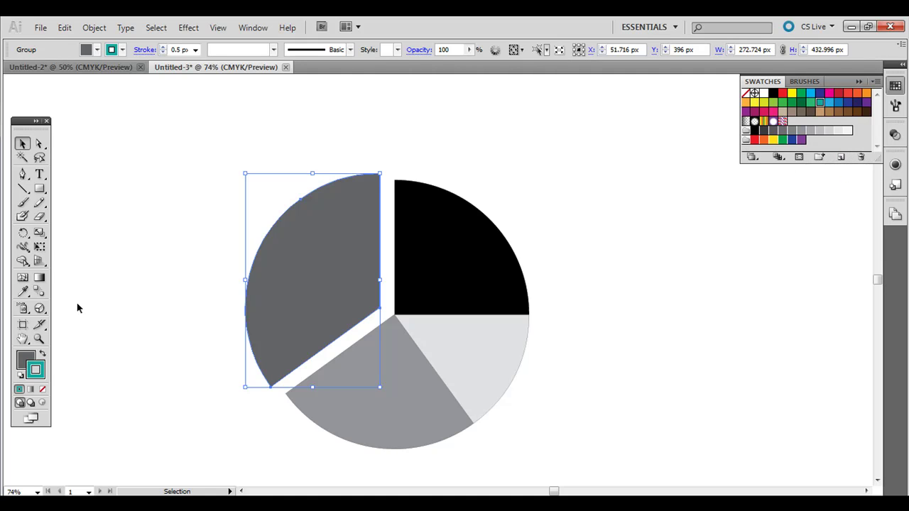
left_click(43, 389)
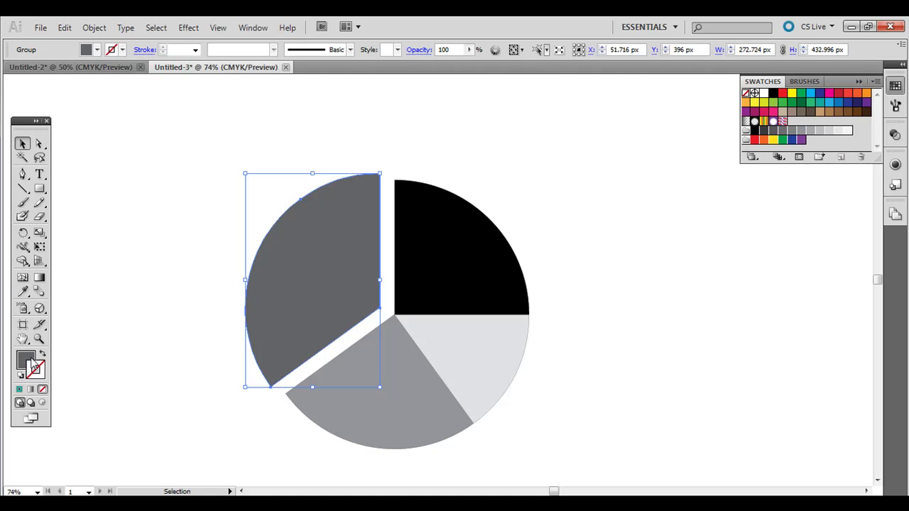
left_click(27, 360)
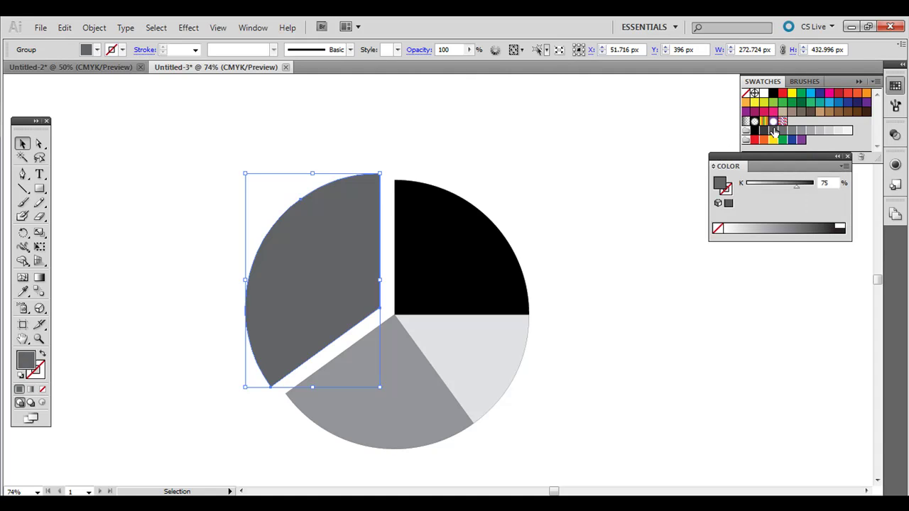
Fill the detached slice cyan, and give the black slice no outline and a green fill.
left_click(810, 93)
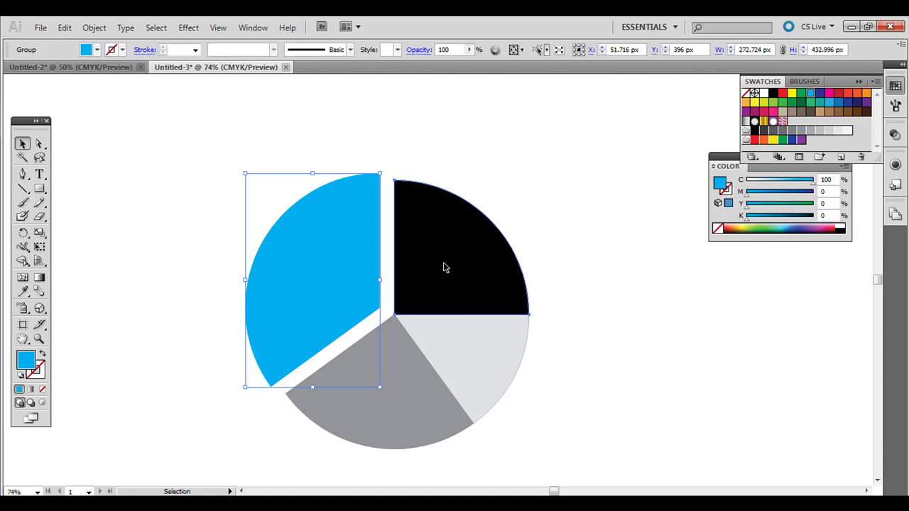
left_click(446, 266)
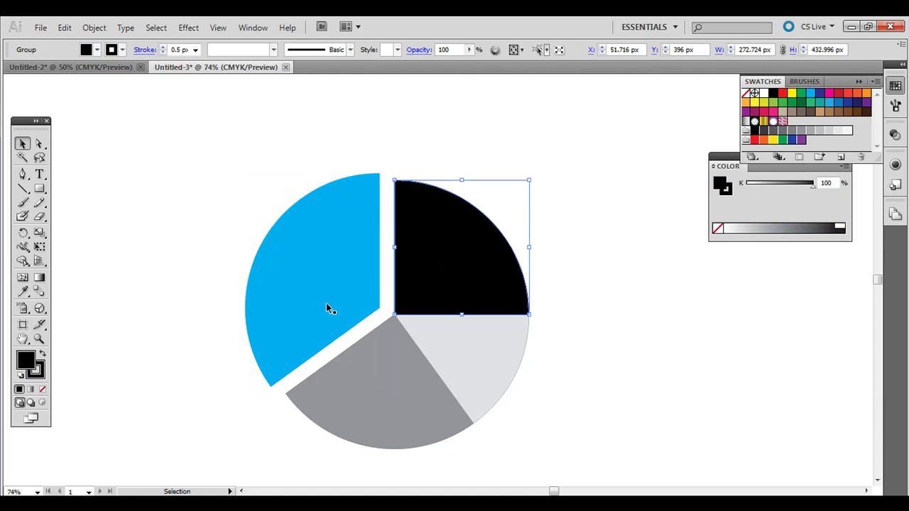
left_click(42, 389)
left_click(25, 360)
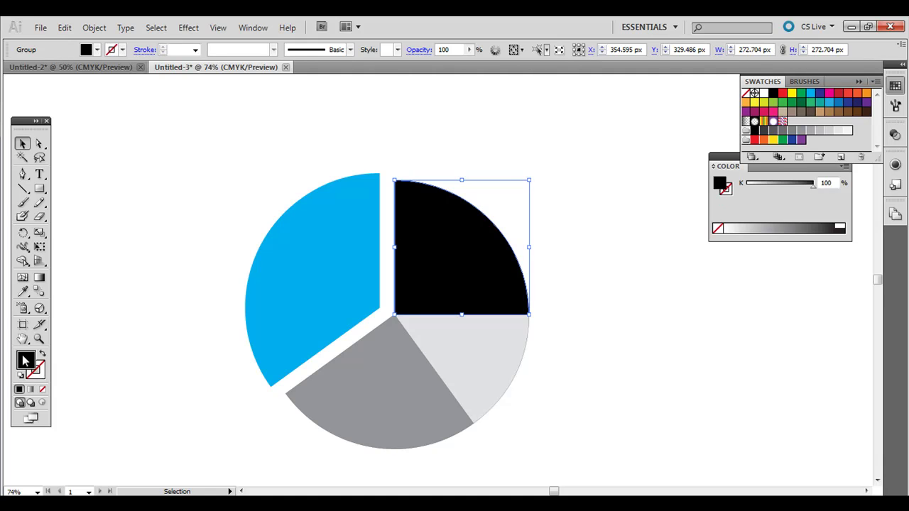
left_click(801, 94)
Remove the grey bottom slice's outline and fill it blue.
left_click(379, 369)
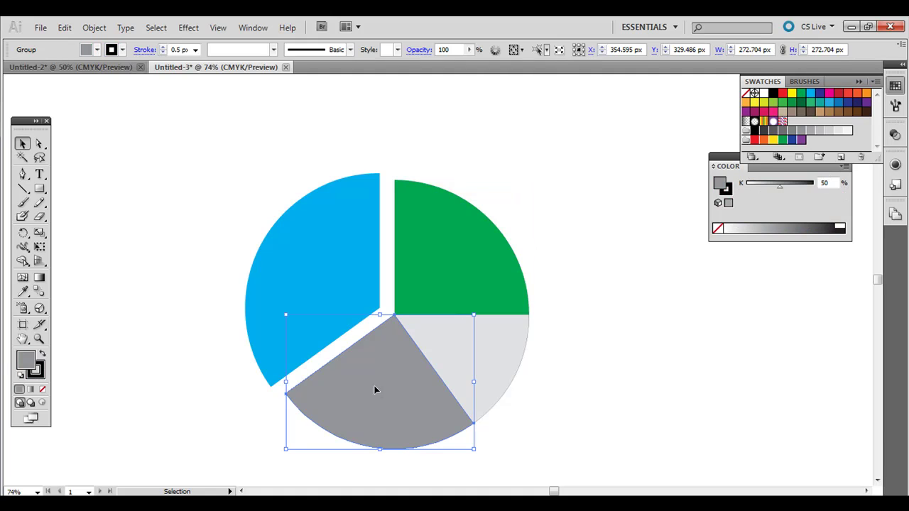
left_click(35, 369)
left_click(42, 389)
left_click(27, 362)
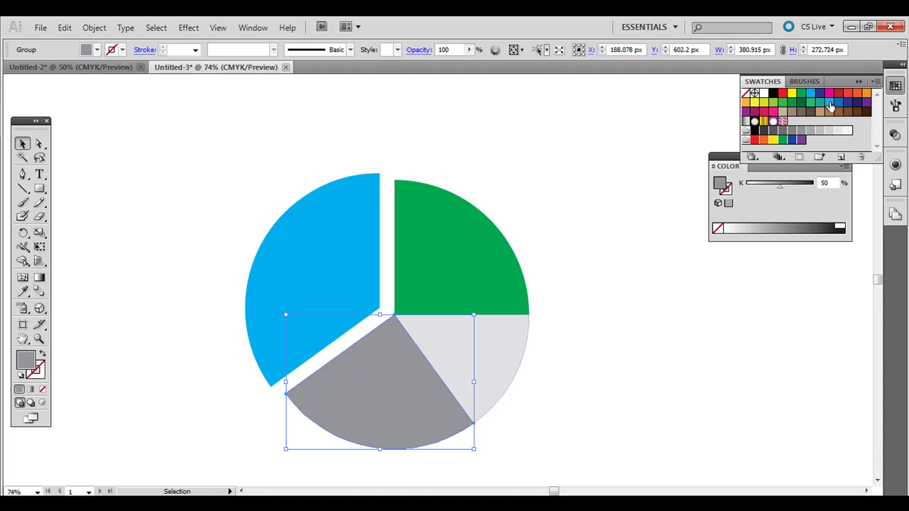
left_click(839, 103)
Strip the light grey slice's outline and fill it red-orange; fill the bottom slice light orange.
left_click(498, 338)
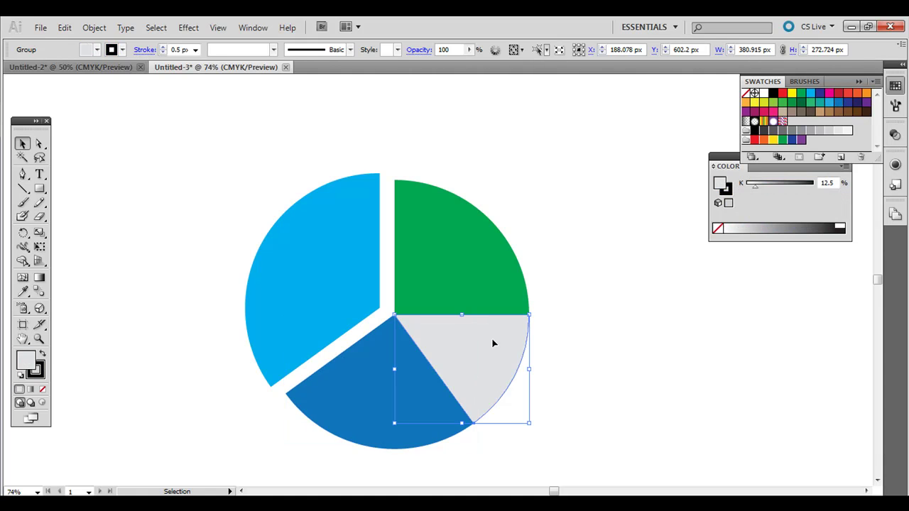
left_click(36, 369)
left_click(42, 390)
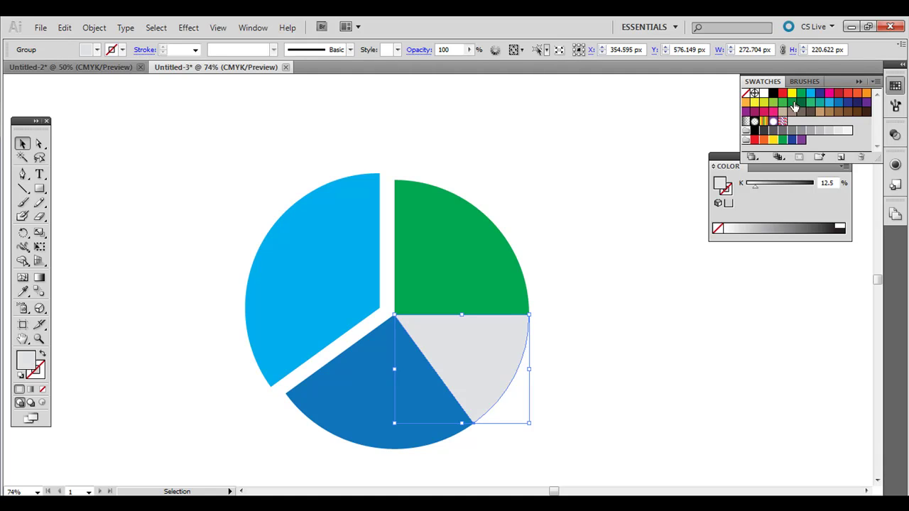
left_click(754, 103)
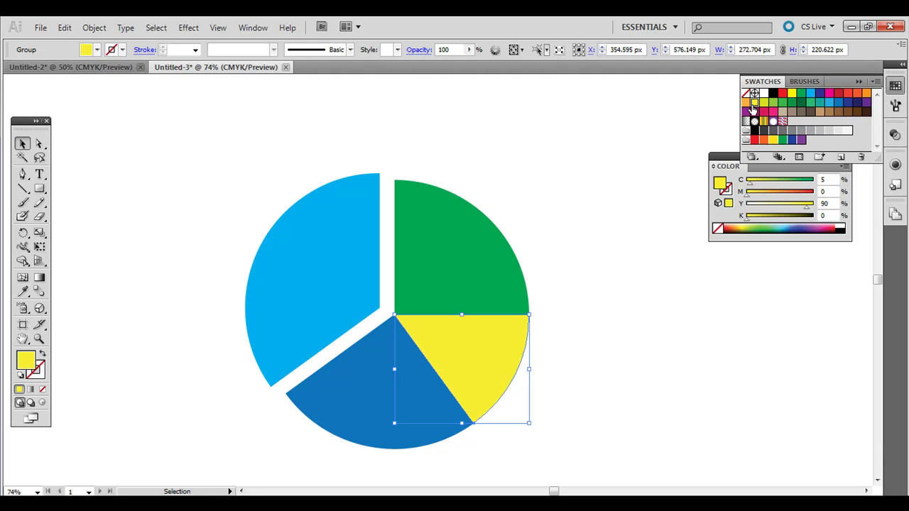
left_click(745, 103)
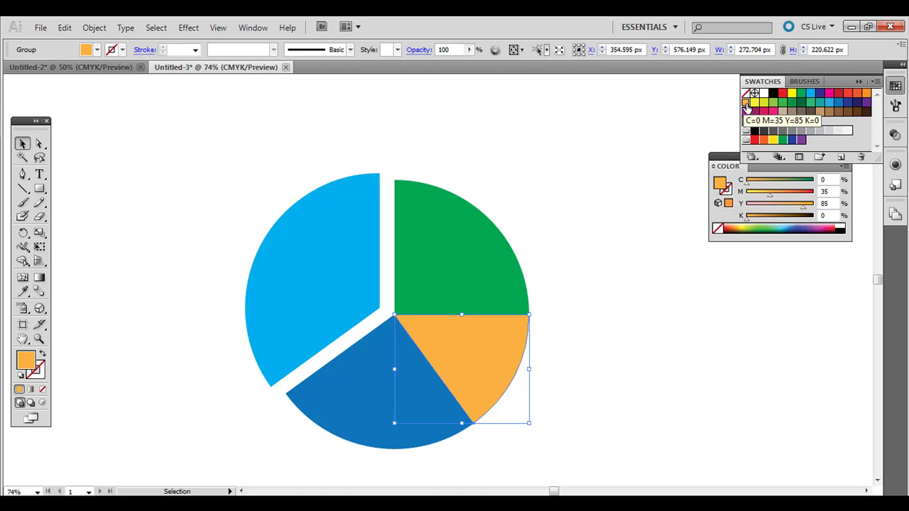
left_click(800, 94)
left_click(790, 93)
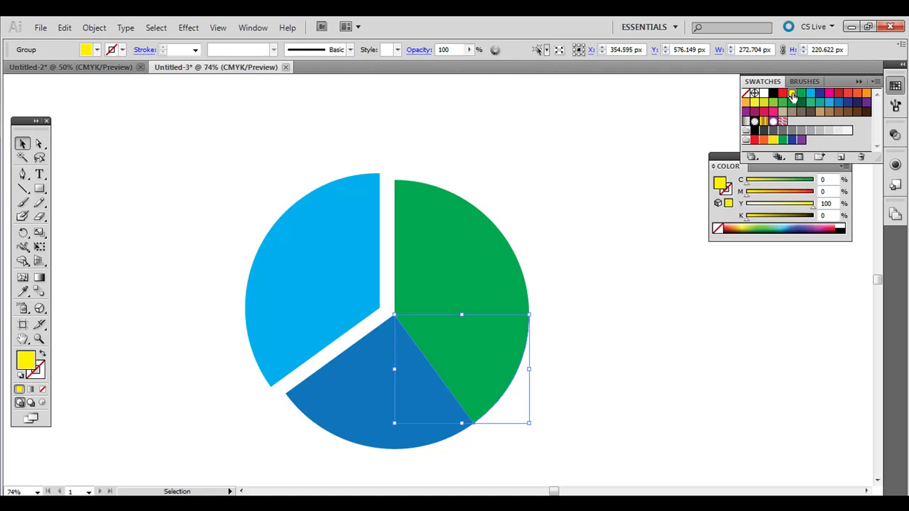
left_click(838, 94)
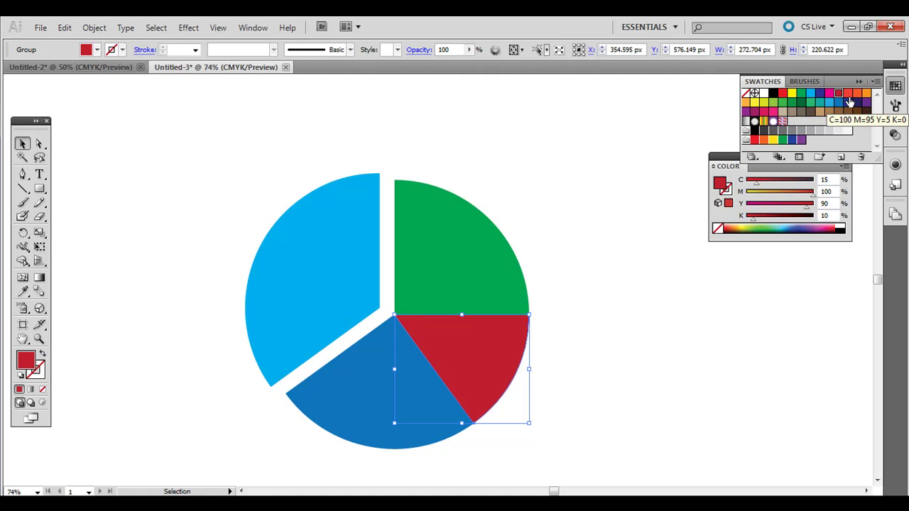
left_click(856, 94)
left_click(361, 384)
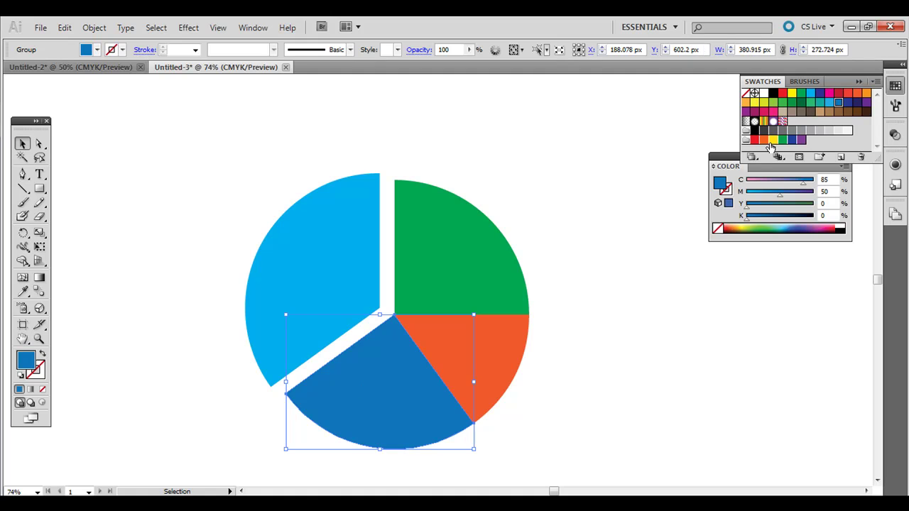
left_click(808, 105)
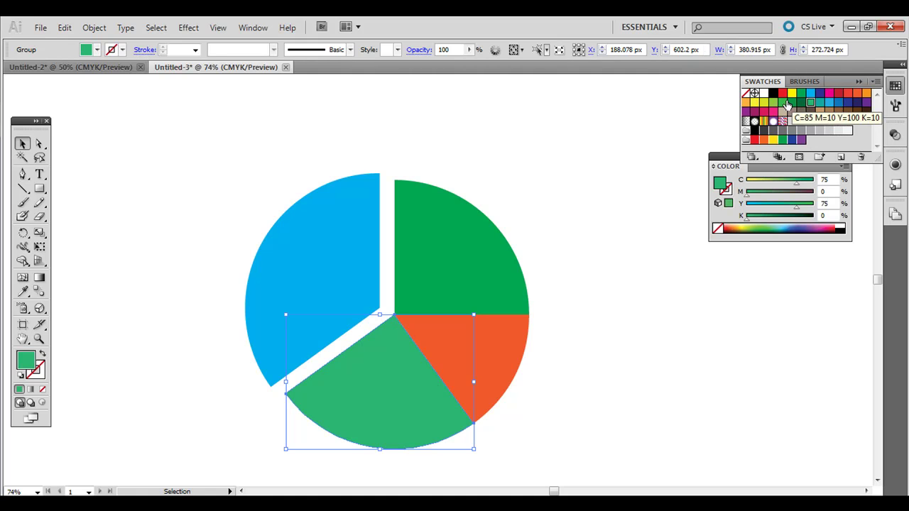
left_click(745, 104)
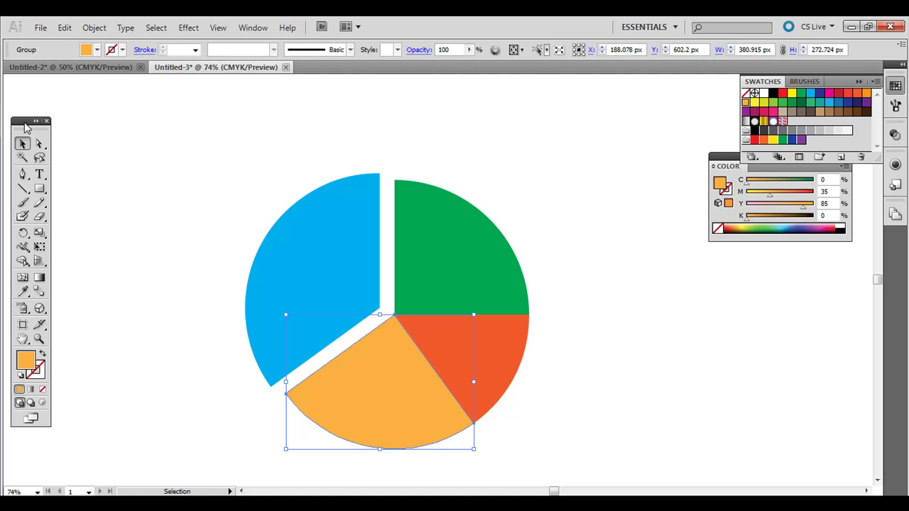
Move the green and red-orange slices outward, then select all four slices.
left_click_drag(463, 243, 475, 224)
left_click(601, 307)
left_click_drag(471, 350, 495, 350)
left_click(385, 389)
left_click(509, 350)
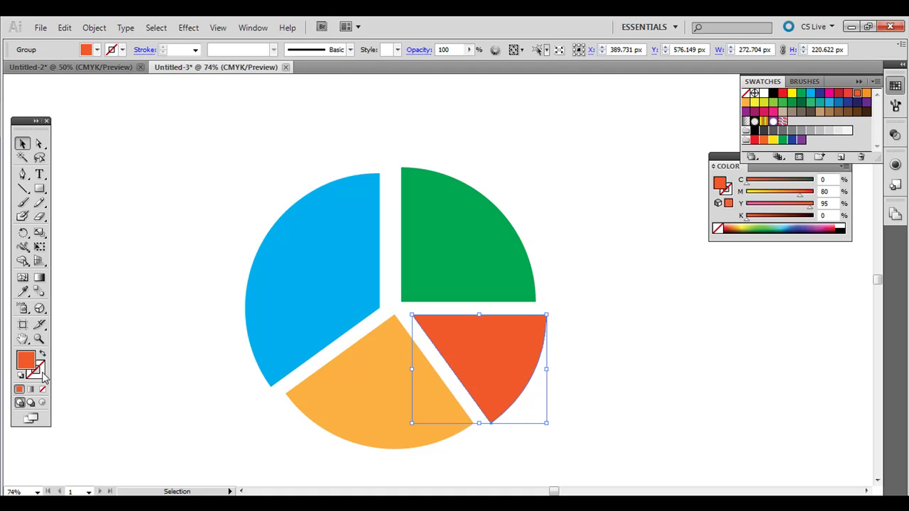
left_click(454, 237)
left_click(328, 242)
left_click(199, 183)
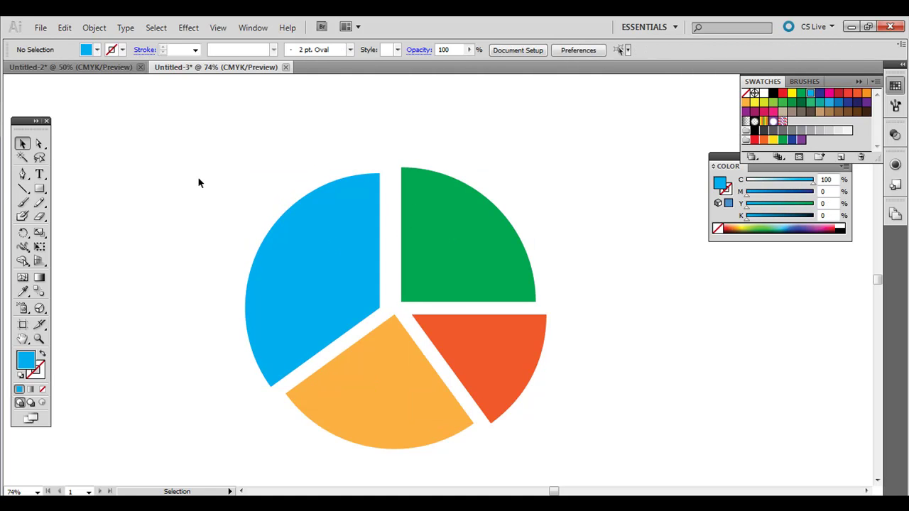
left_click_drag(214, 163, 572, 406)
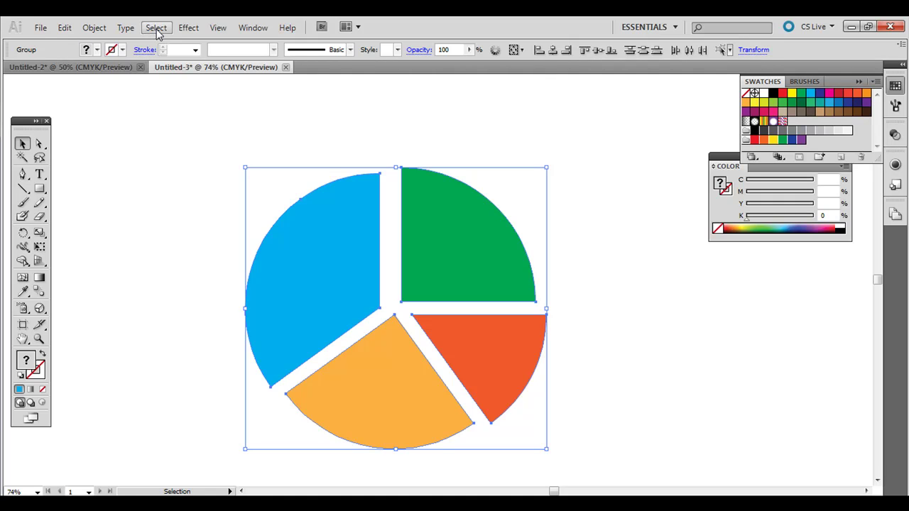
Apply a previewed 3D Extrude & Bevel effect to the pie, tilted back.
left_click(188, 28)
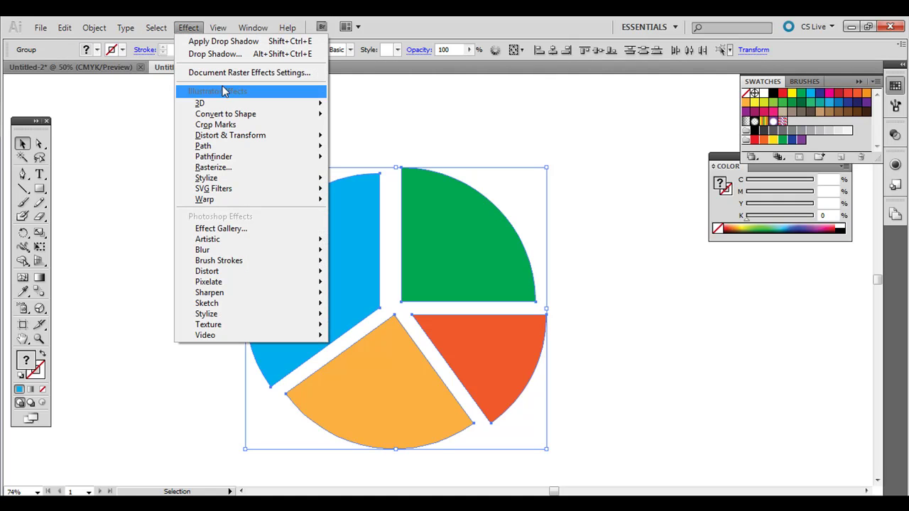
mouse_move(262, 111)
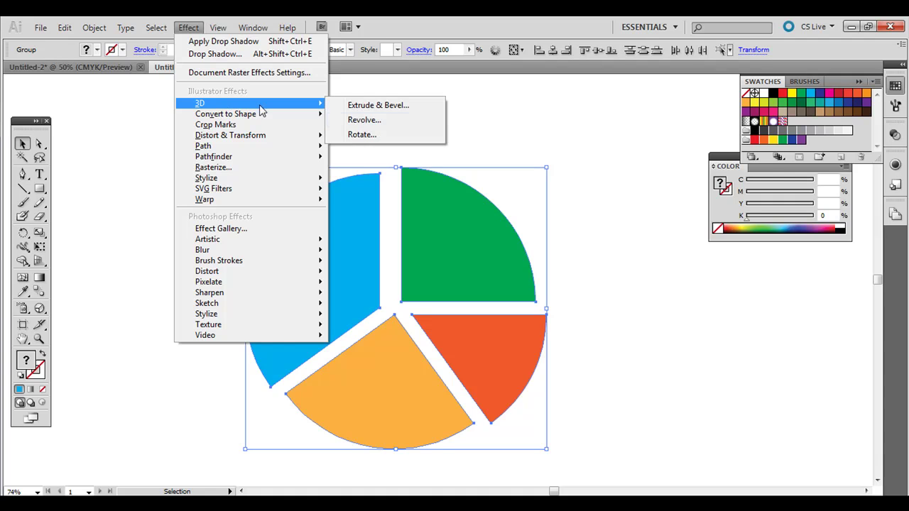
left_click(379, 106)
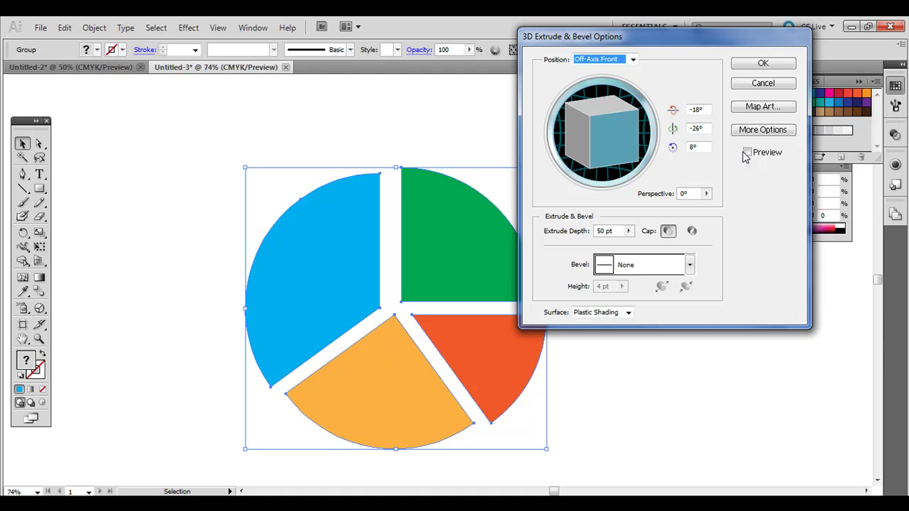
left_click(747, 153)
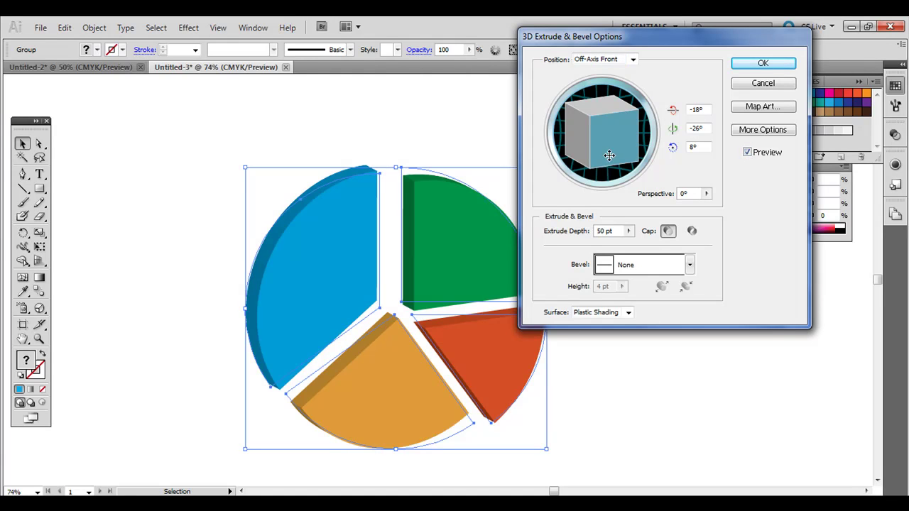
left_click_drag(609, 156, 590, 111)
Set Extrude Depth to 85 pt and Diffuse Shading, fine-tune rotation, and confirm.
left_click(629, 231)
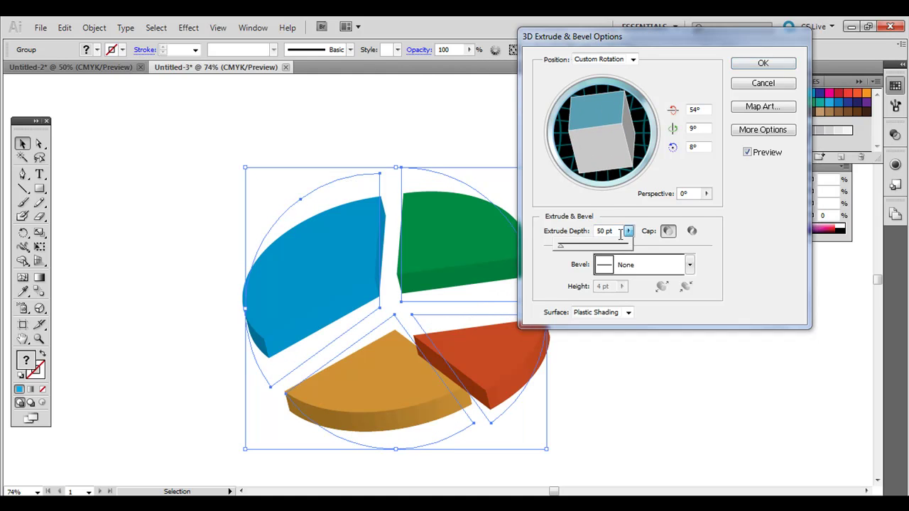
left_click_drag(576, 250, 565, 249)
left_click(600, 234)
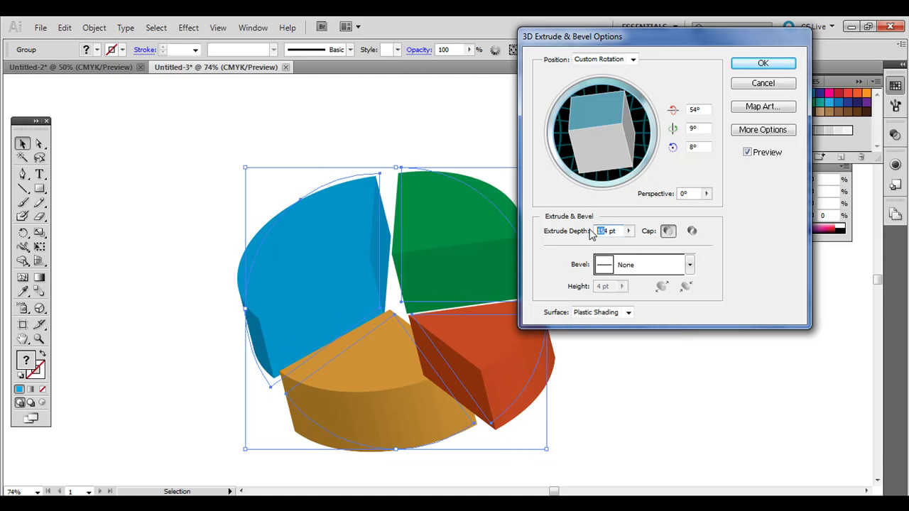
left_click_drag(608, 231, 585, 235)
type("85")
left_click(600, 313)
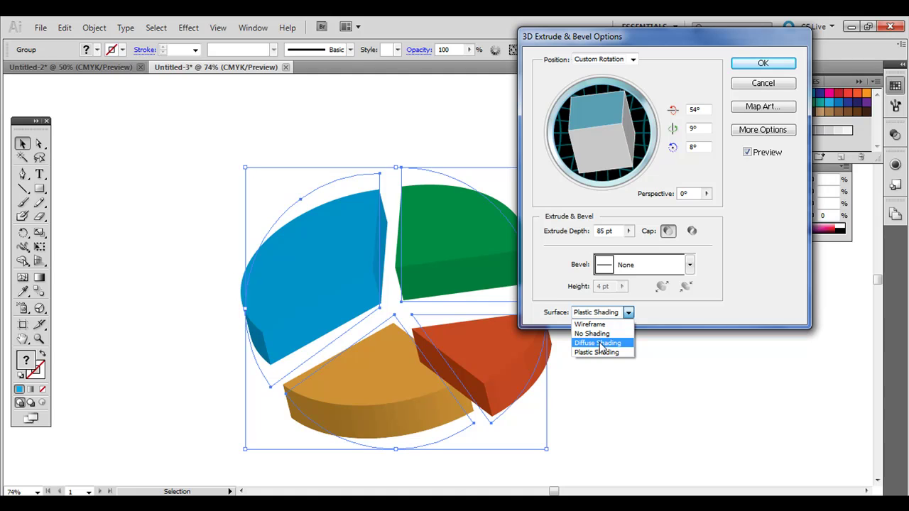
left_click(599, 347)
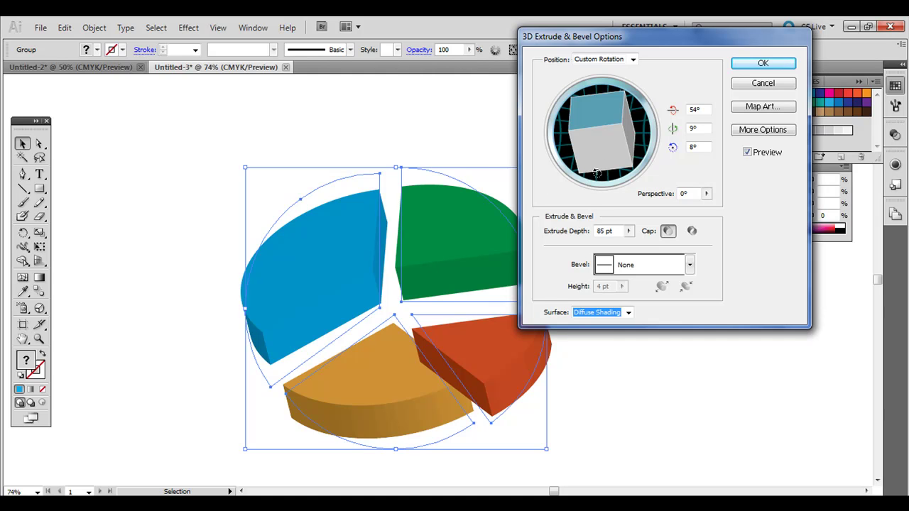
left_click_drag(606, 142, 613, 135)
left_click(770, 64)
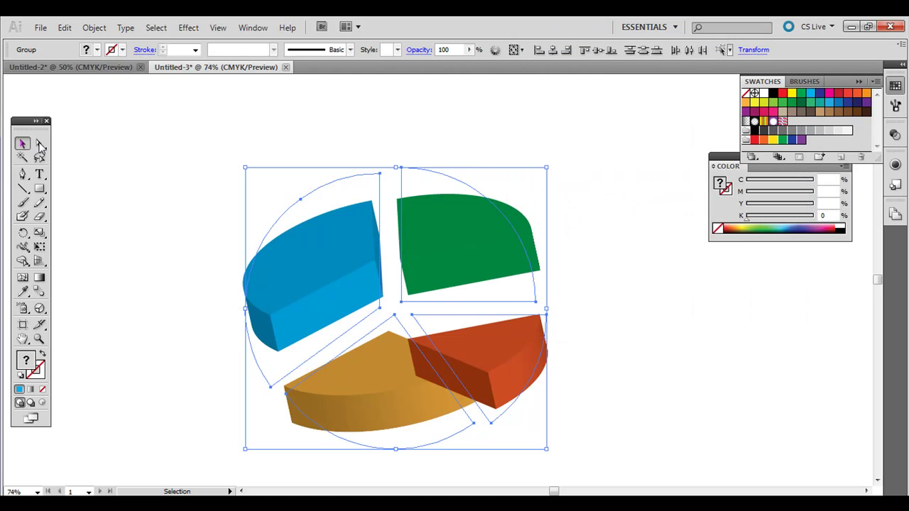
Move the red slice into place and send it behind the orange slice.
left_click(238, 132)
left_click_drag(485, 366, 463, 366)
key("ctrl+bracketleft")
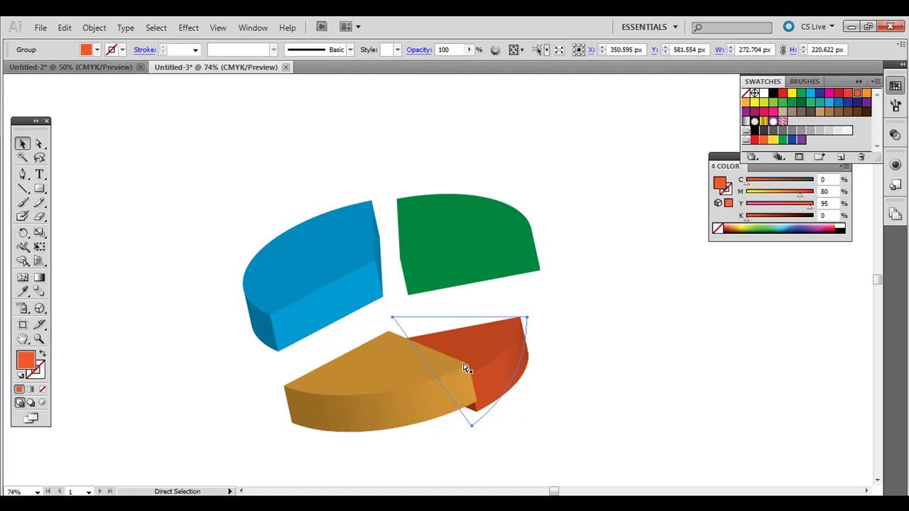
left_click(574, 349)
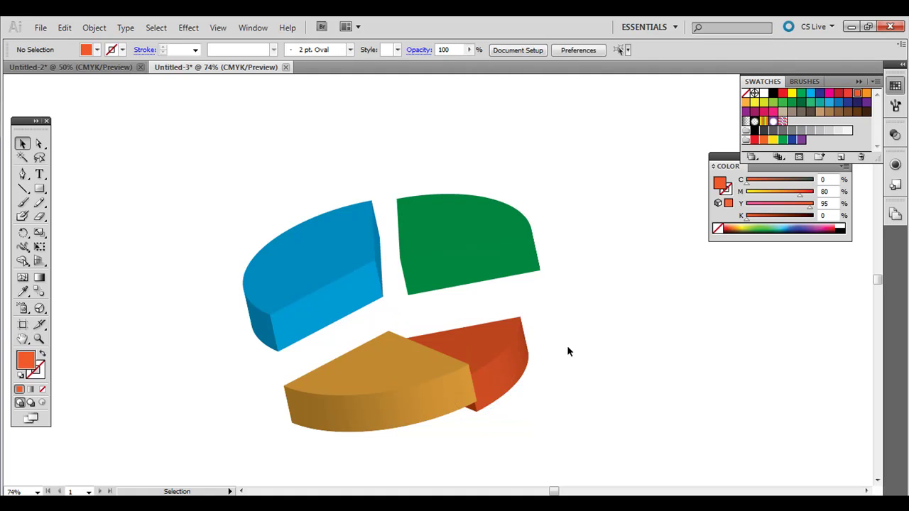
left_click_drag(503, 348, 516, 322)
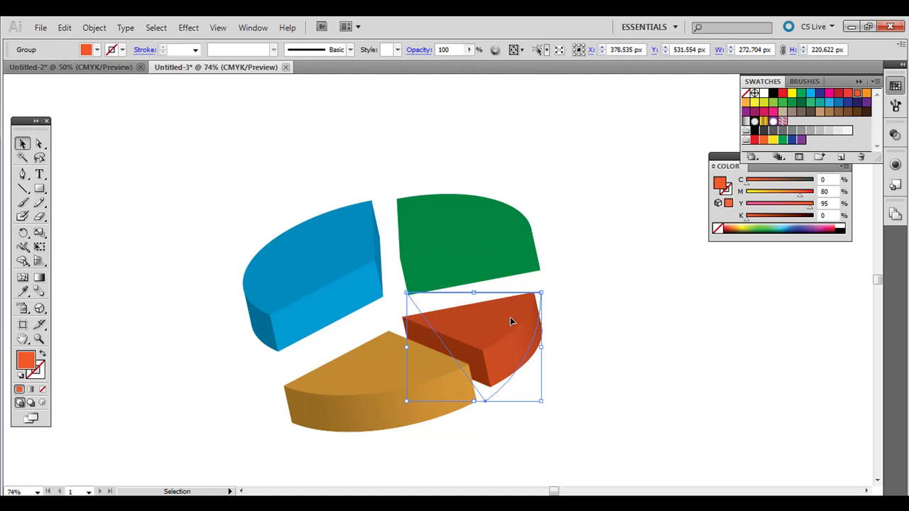
Slide the blue and green slices back against the rest of the pie.
left_click_drag(325, 268, 327, 323)
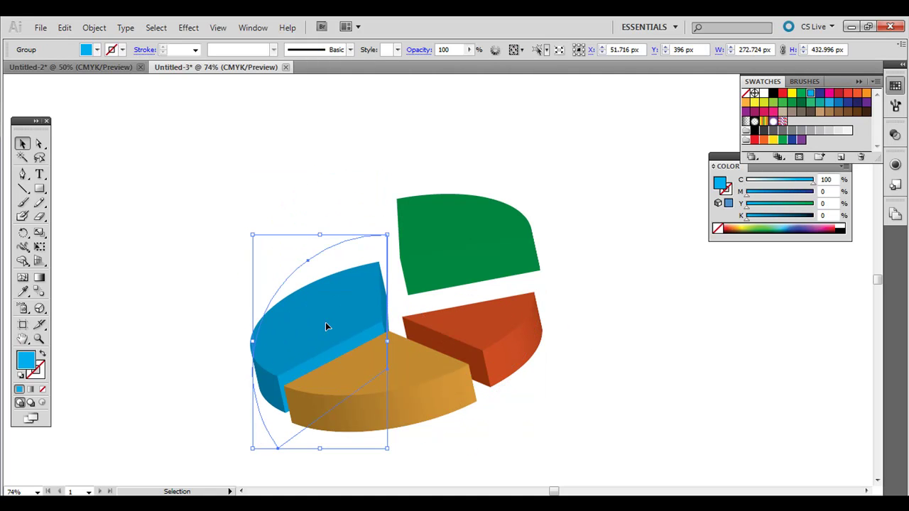
left_click(469, 236)
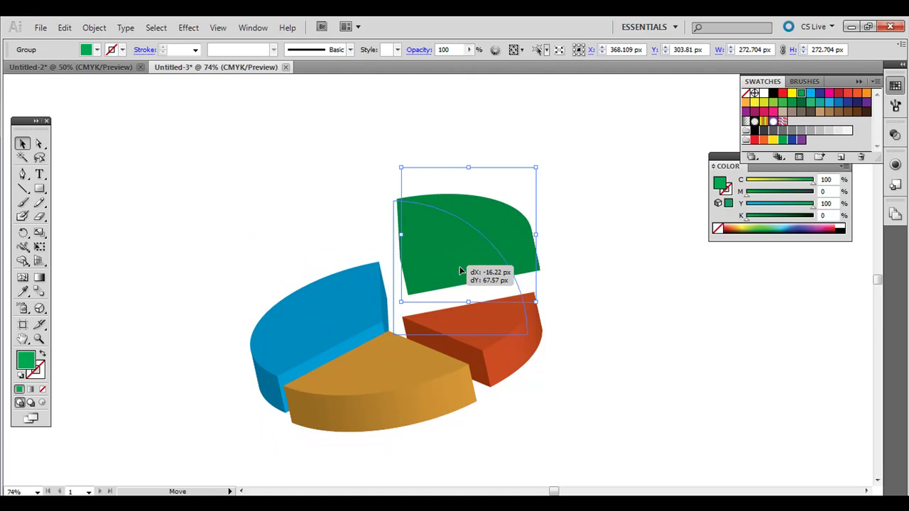
left_click_drag(468, 236, 460, 268)
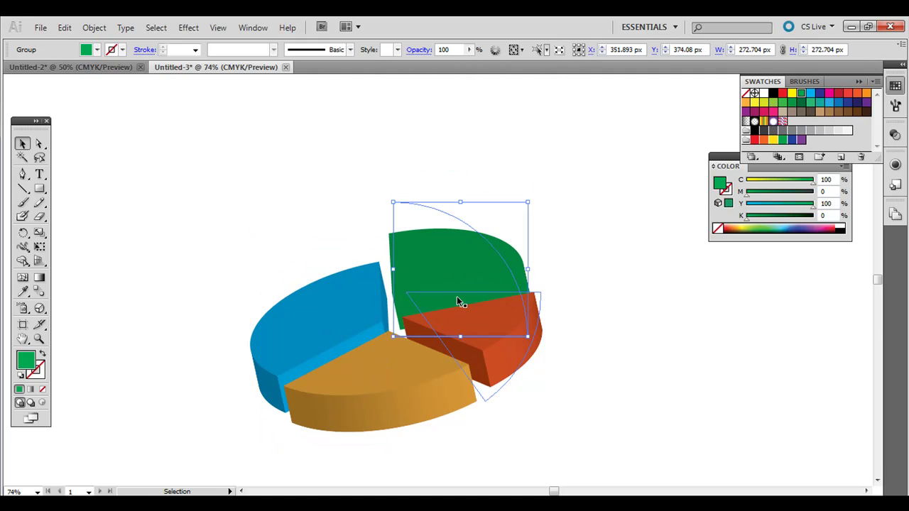
left_click_drag(449, 264, 444, 274)
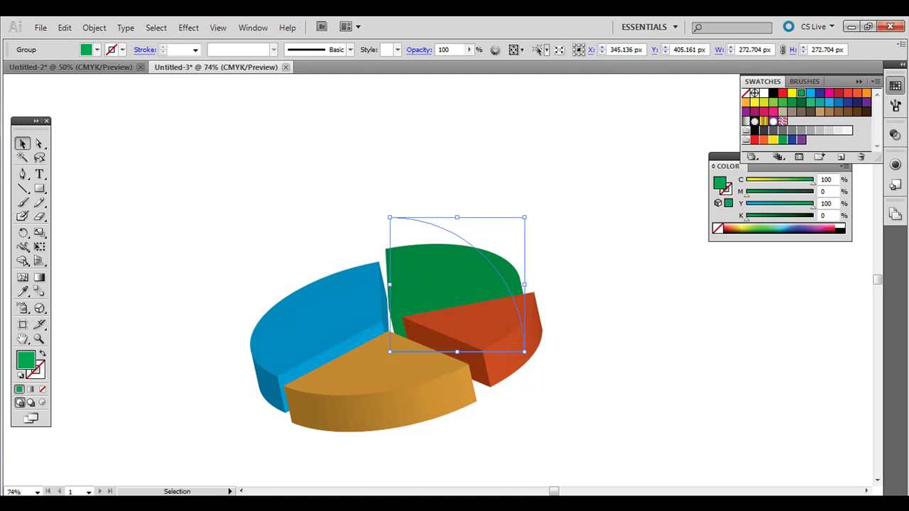
left_click(95, 27)
mouse_move(137, 59)
left_click(610, 296)
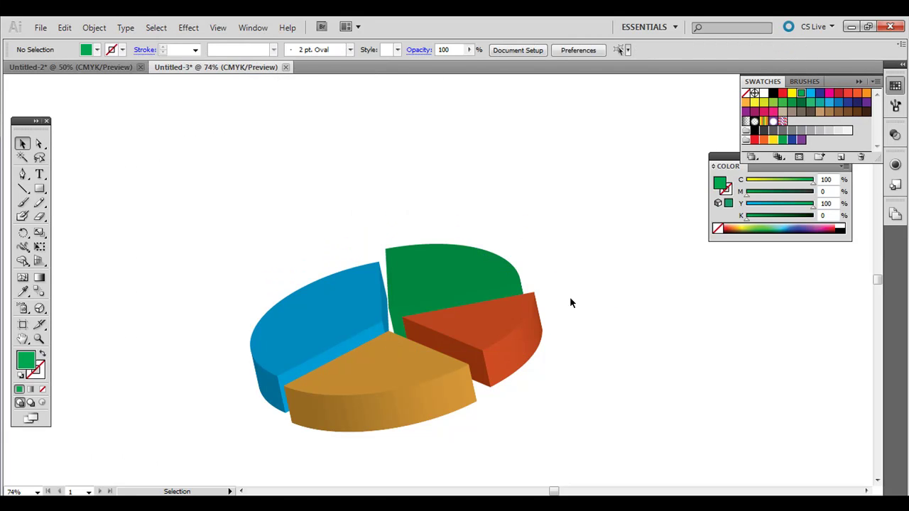
left_click_drag(462, 265, 460, 275)
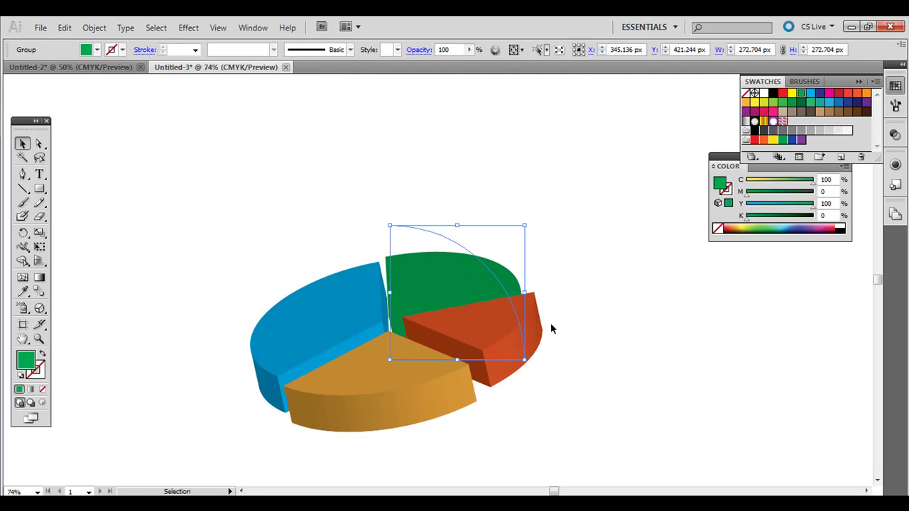
Nudge the light orange, red, green and blue slices into new positions.
left_click(530, 325)
left_click_drag(509, 334, 498, 339)
left_click(368, 371)
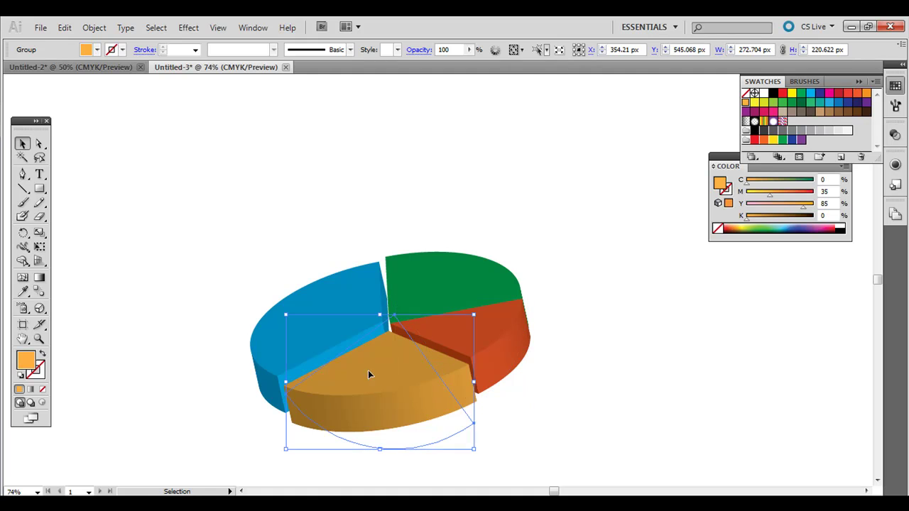
left_click_drag(360, 378, 359, 387)
left_click_drag(492, 340, 506, 336)
left_click_drag(457, 284, 462, 269)
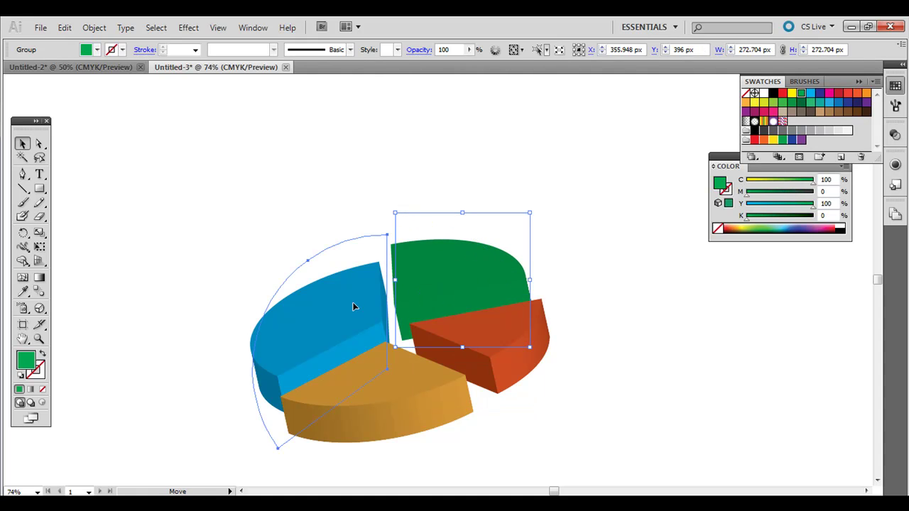
left_click_drag(353, 307, 351, 302)
Fine-tune the orange, red, green and blue slices so thin seams separate them.
left_click_drag(413, 385, 410, 362)
left_click_drag(525, 339, 509, 343)
left_click_drag(481, 266, 466, 263)
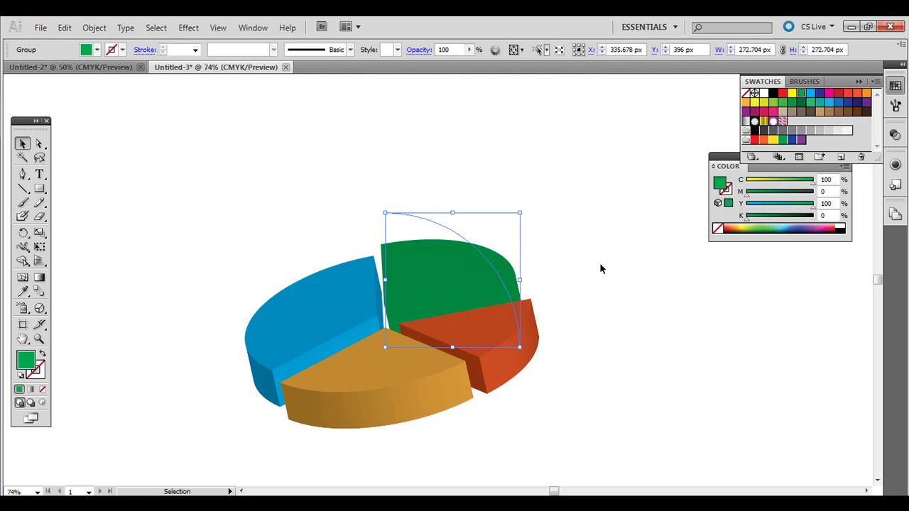
left_click(596, 288)
left_click_drag(508, 328, 501, 331)
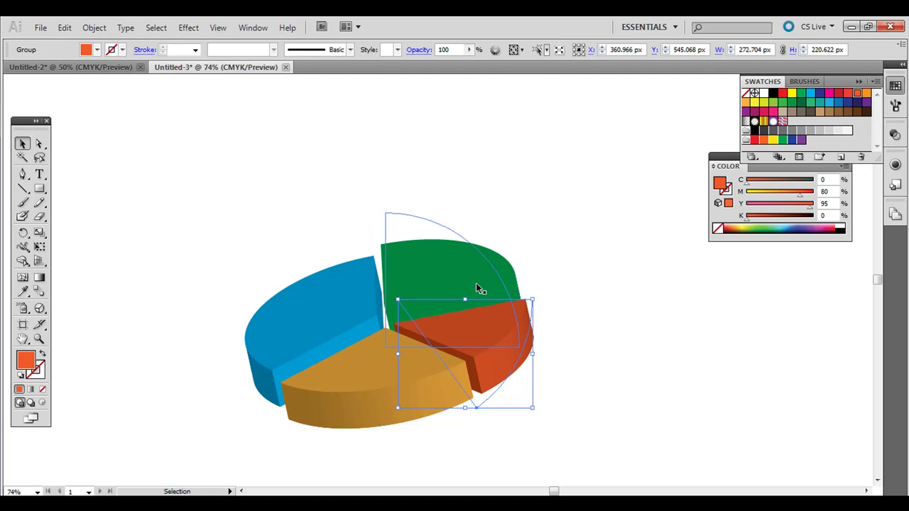
mouse_move(446, 271)
left_mouse_down()
mouse_move(450, 259)
mouse_move(449, 275)
left_mouse_up()
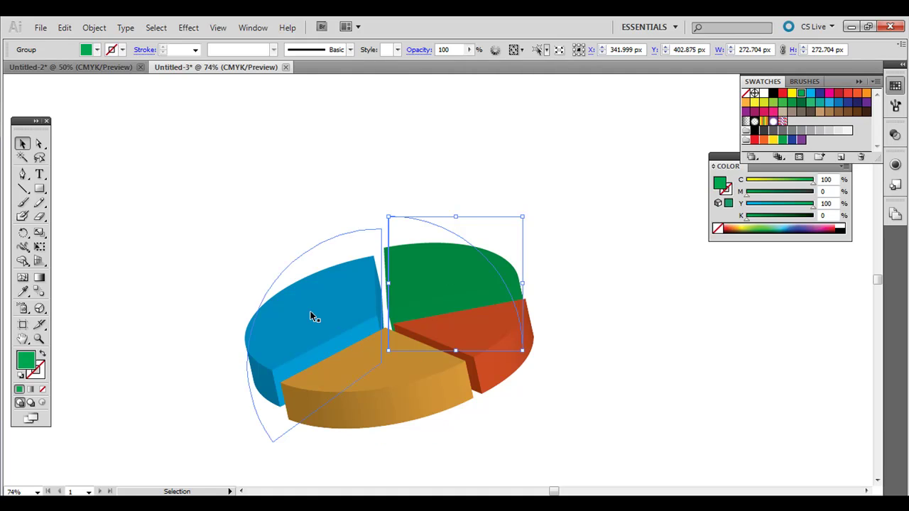
left_click_drag(315, 316, 340, 316)
Set the orange front slice's opacity to 85% in the Transparency panel.
left_click(419, 369)
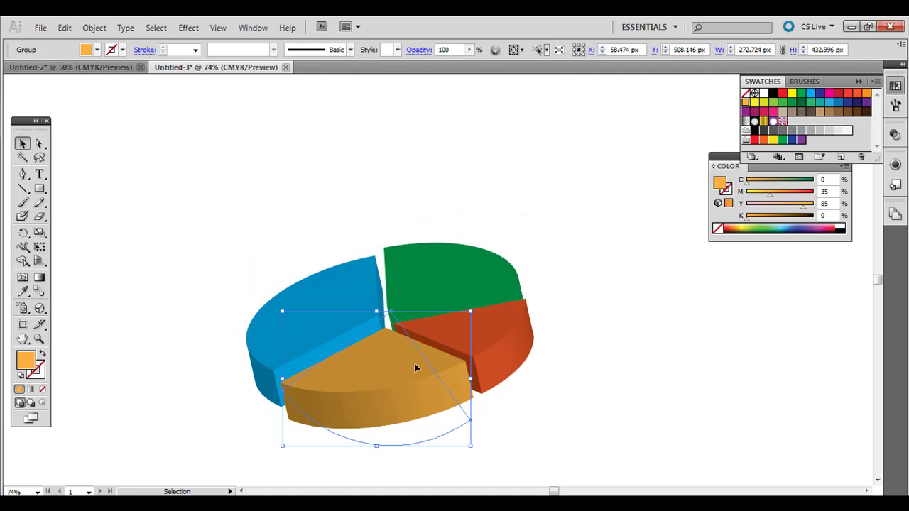
left_click(245, 30)
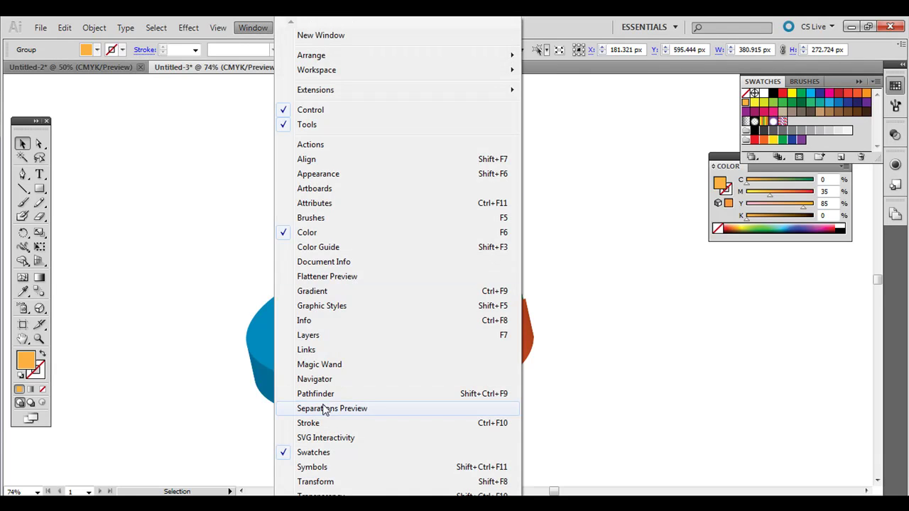
left_click(321, 496)
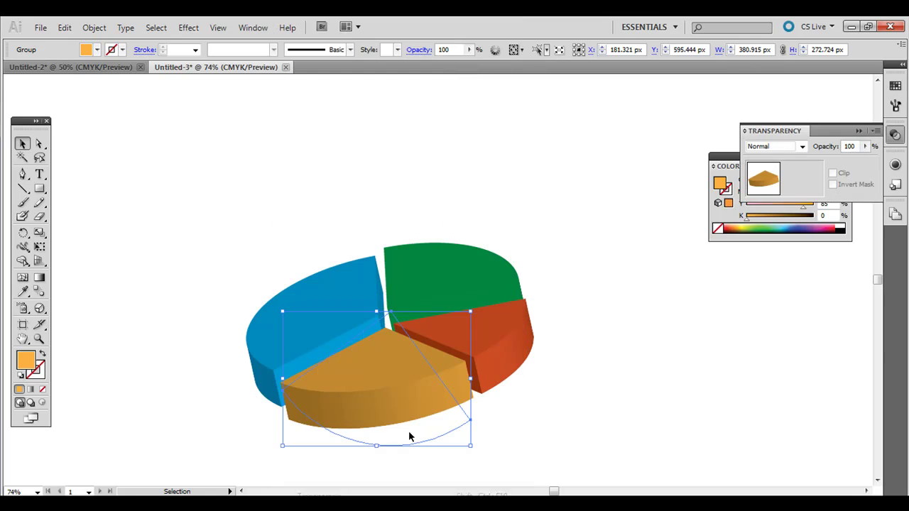
left_click(856, 145)
type("85")
key("Return")
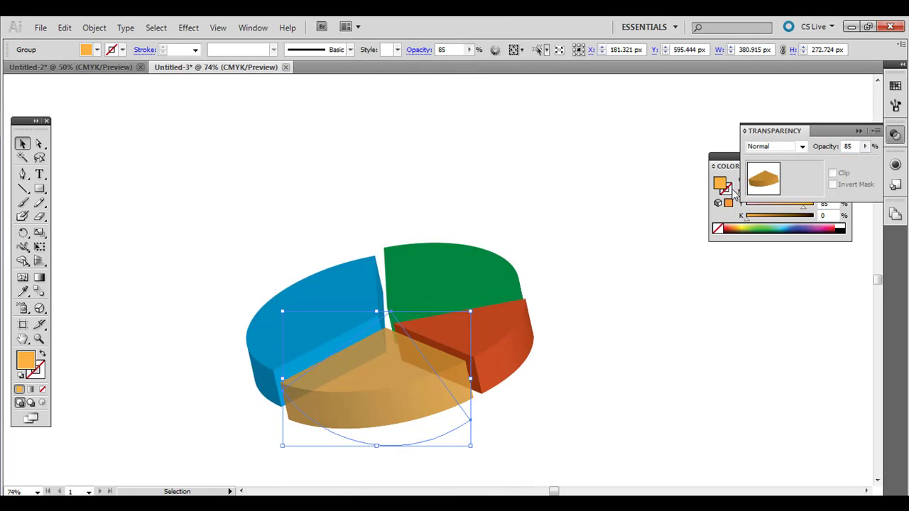
Set the red slice's opacity to 85% and shift it slightly right.
left_click(498, 338)
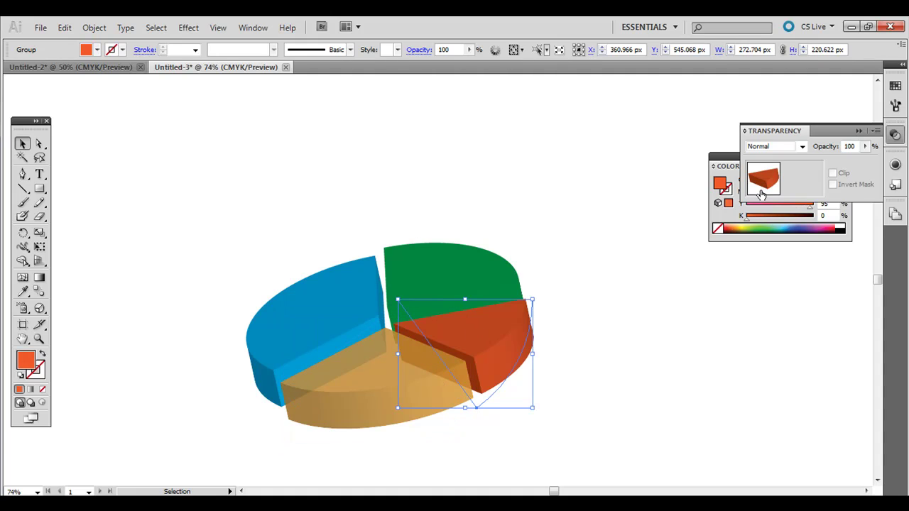
left_click(850, 145)
type("85")
key("Return")
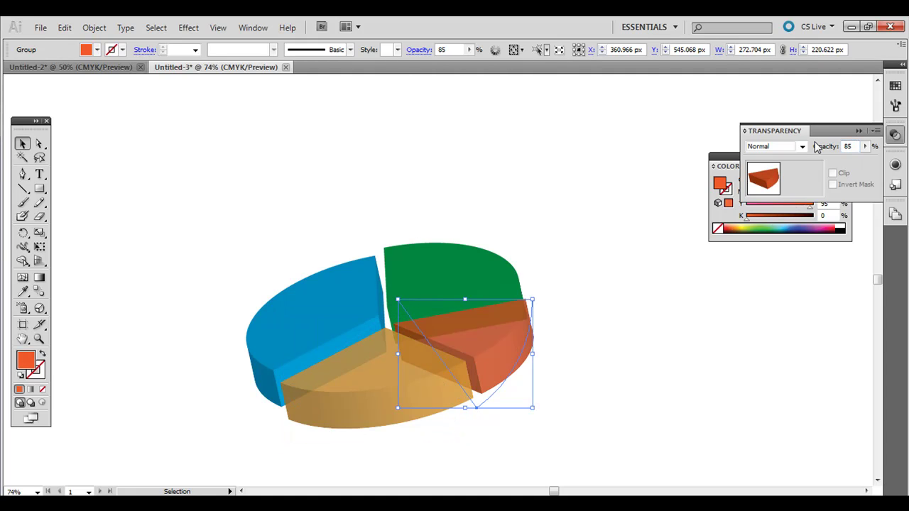
left_click(334, 305)
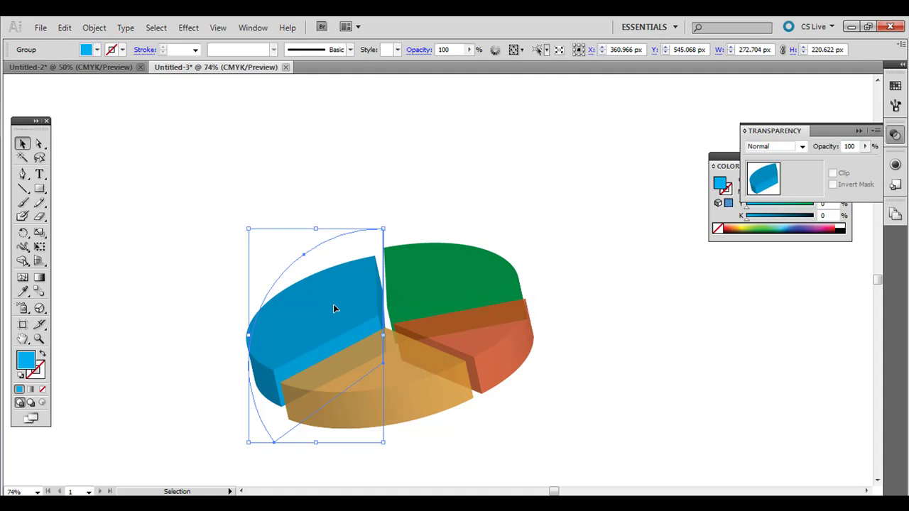
double_click(483, 340)
left_click(593, 340)
double_click(608, 335)
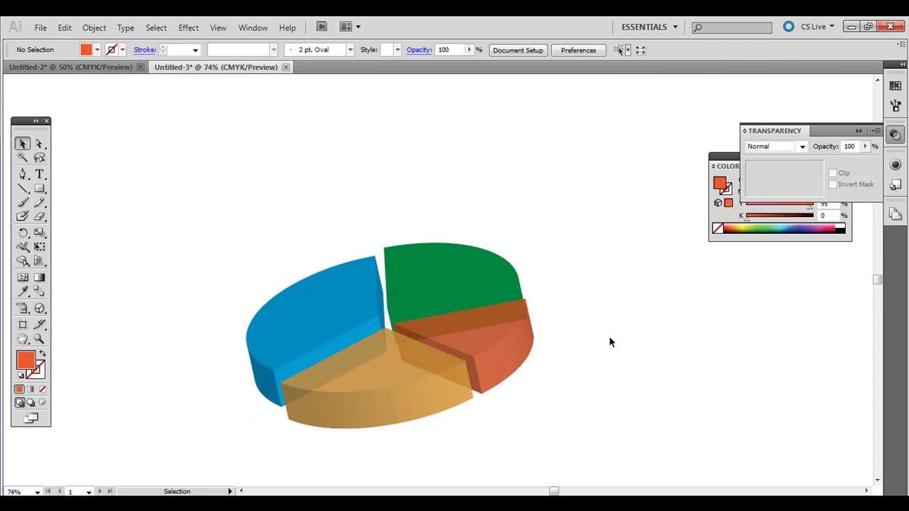
left_click_drag(497, 337, 509, 339)
Switch to Untitled-2 and zoom in, then back out to 50%, on the ALBUM SALES pie.
left_click(680, 365)
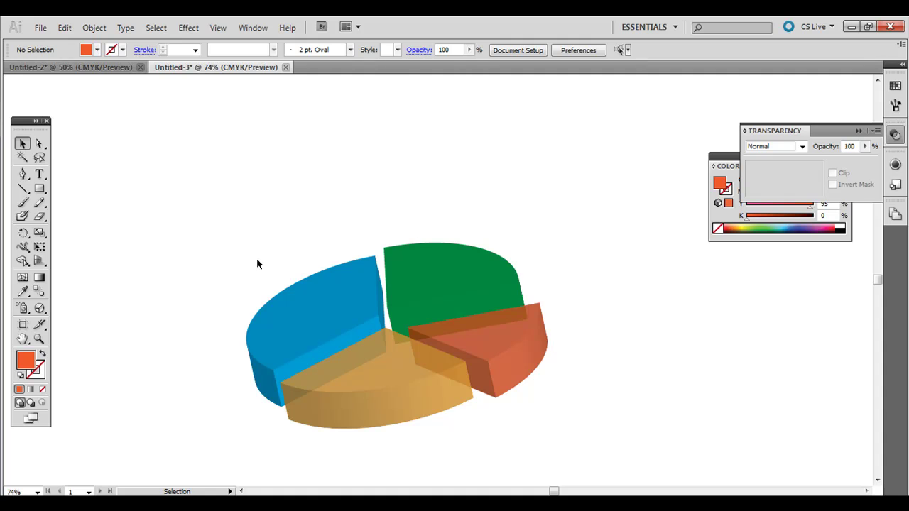
left_click(96, 69)
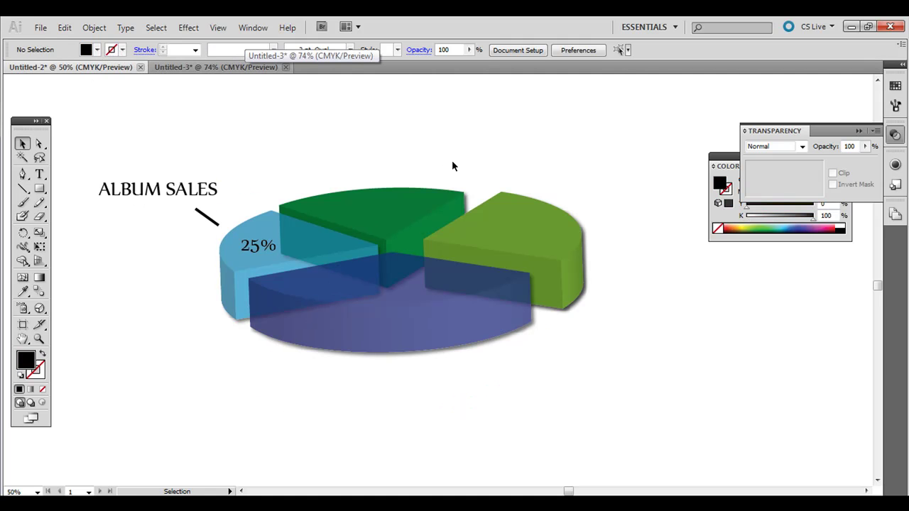
key("ctrl+plus")
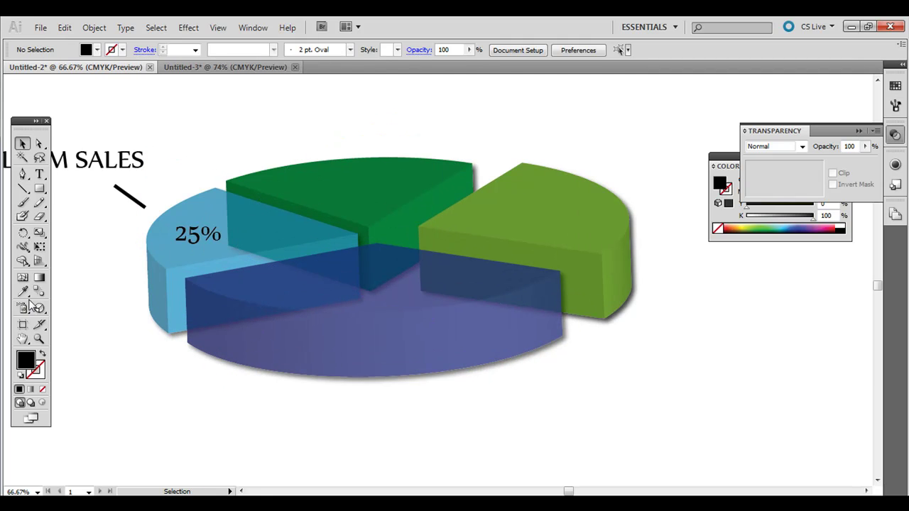
key("ctrl+minus")
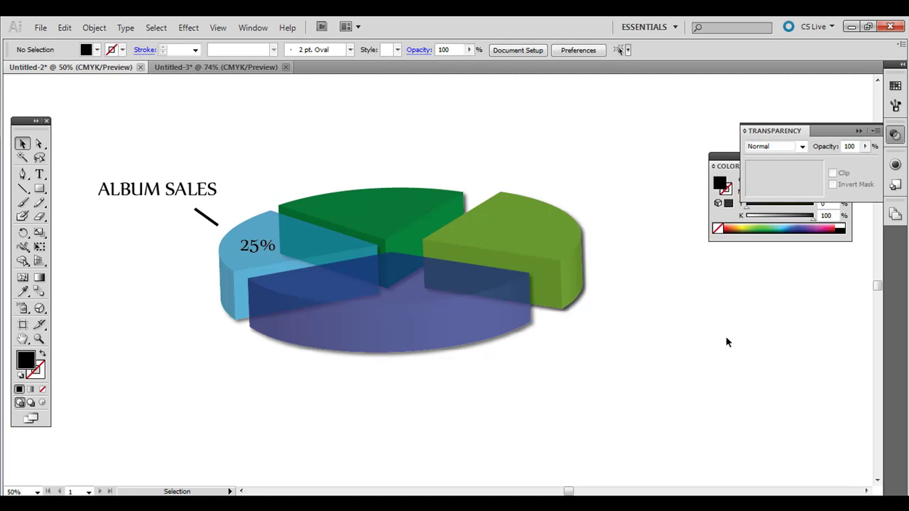
Select the entire pie chart in Untitled-3 and choose Effect > Stylize > Drop Shadow.
left_click(217, 66)
left_click_drag(250, 218, 567, 415)
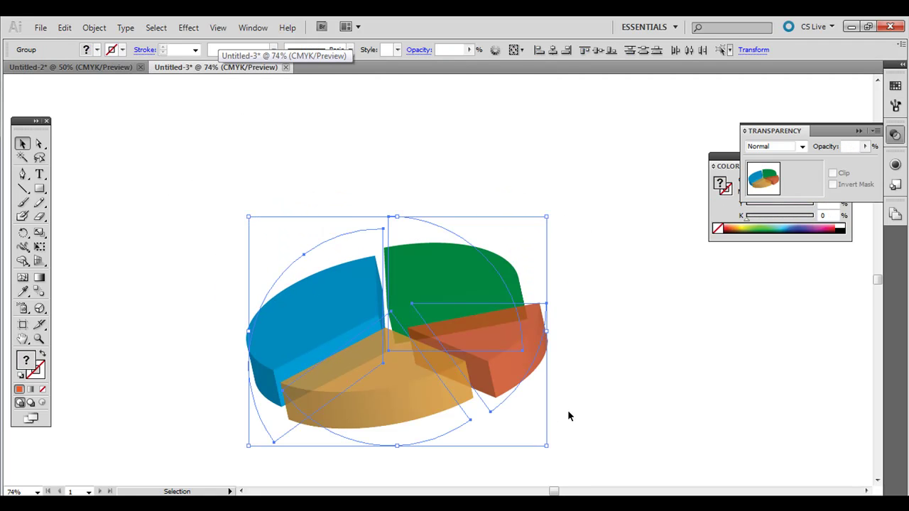
left_click(162, 30)
mouse_move(187, 28)
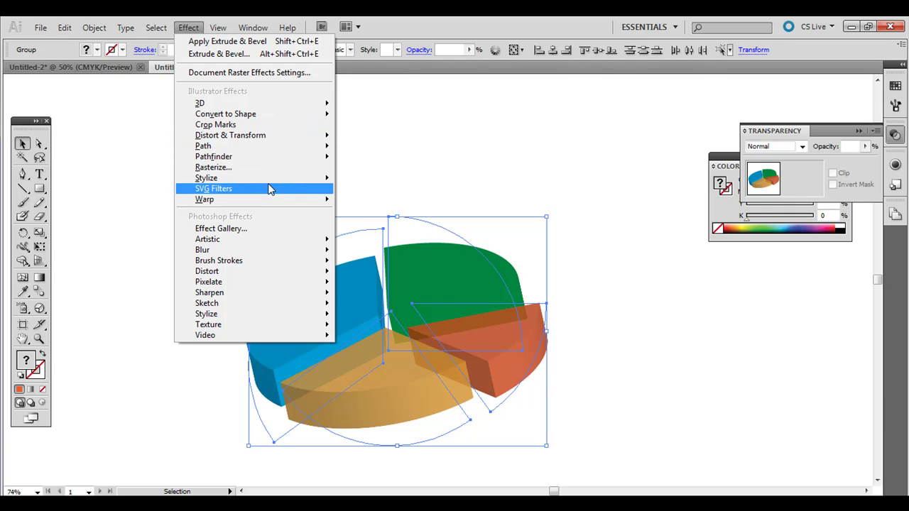
mouse_move(274, 184)
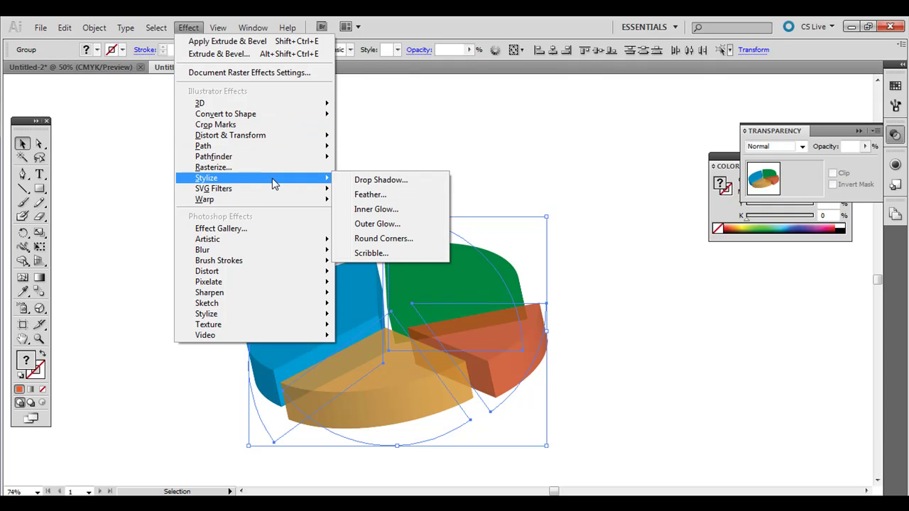
left_click(363, 181)
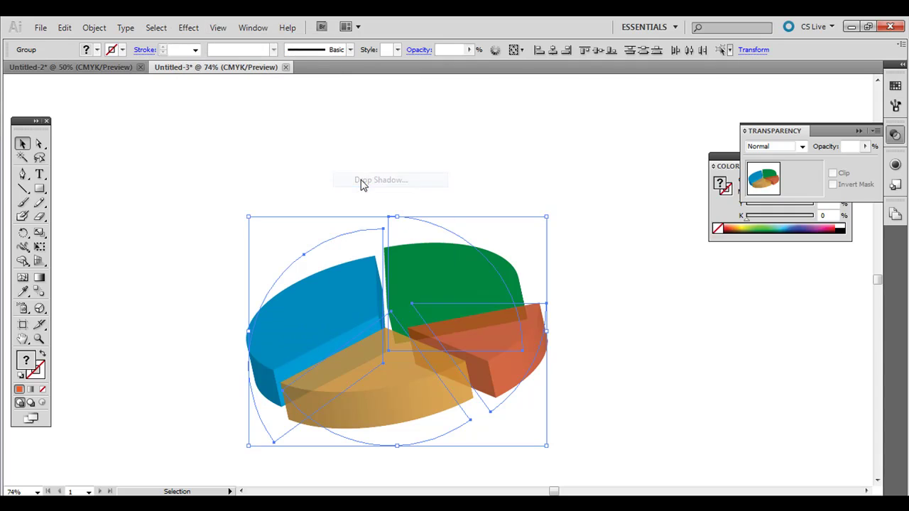
Preview the drop shadow and apply it with X and Y offsets of 5 px.
left_click(756, 242)
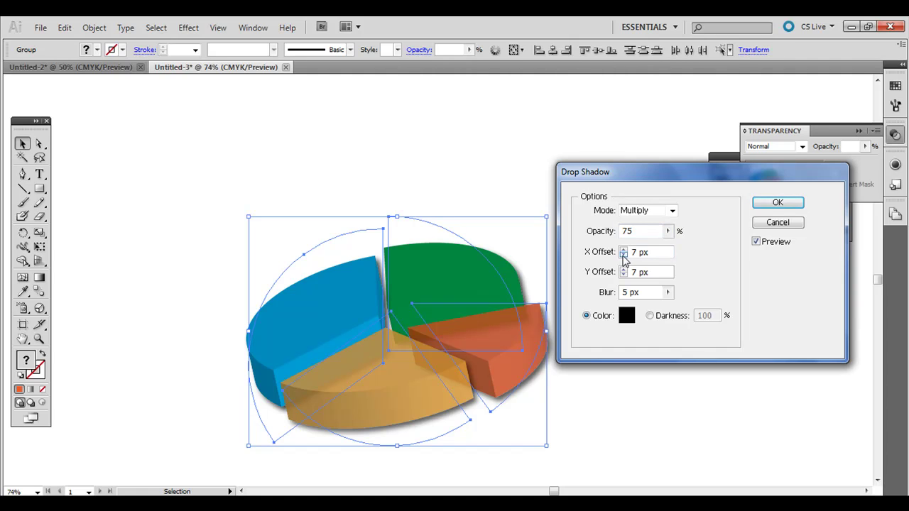
left_click(622, 256)
key("Down")
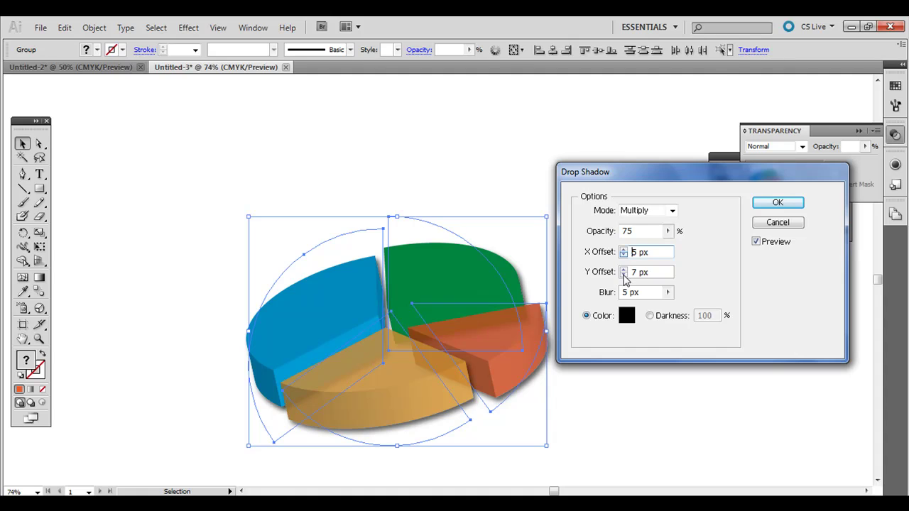
left_click(623, 276)
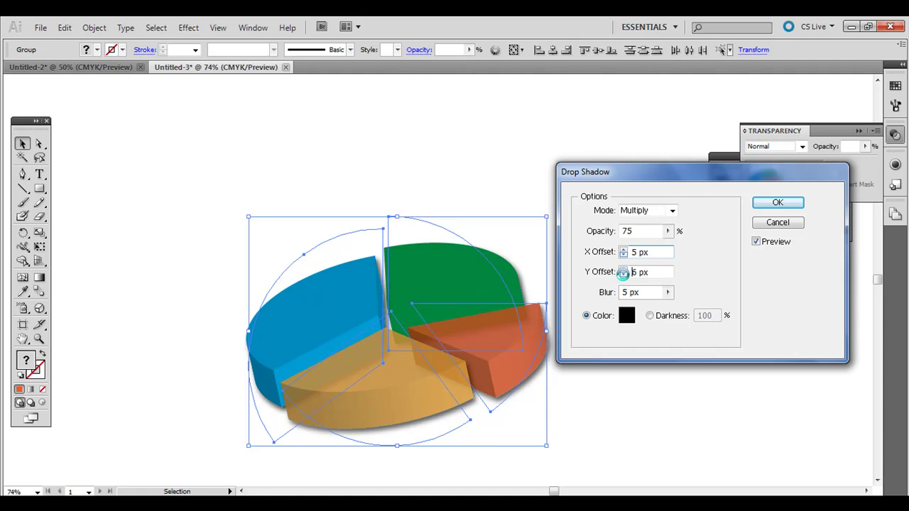
left_click(622, 276)
left_click(622, 276)
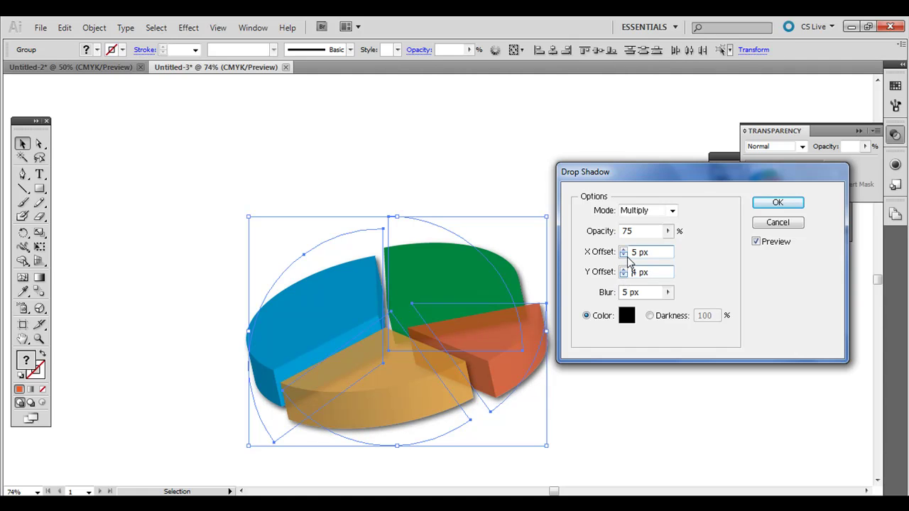
left_click(623, 274)
left_click(624, 270)
left_click(623, 269)
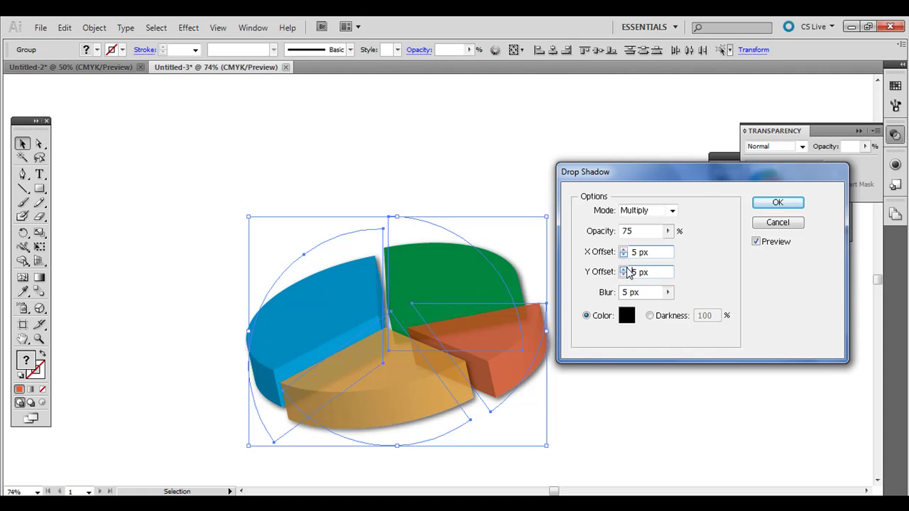
left_click(772, 205)
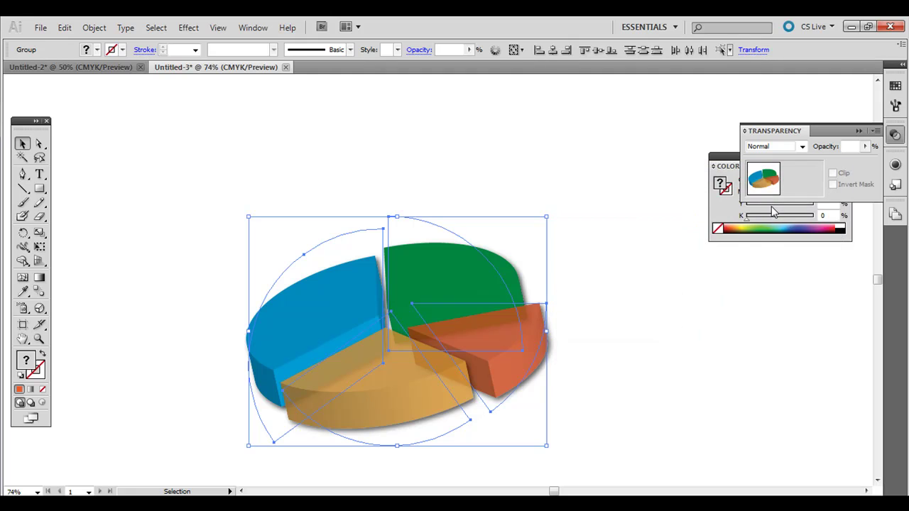
Deselect the pie and bring up the Untitled-2 ALBUM SALES chart for comparison.
left_click(546, 172)
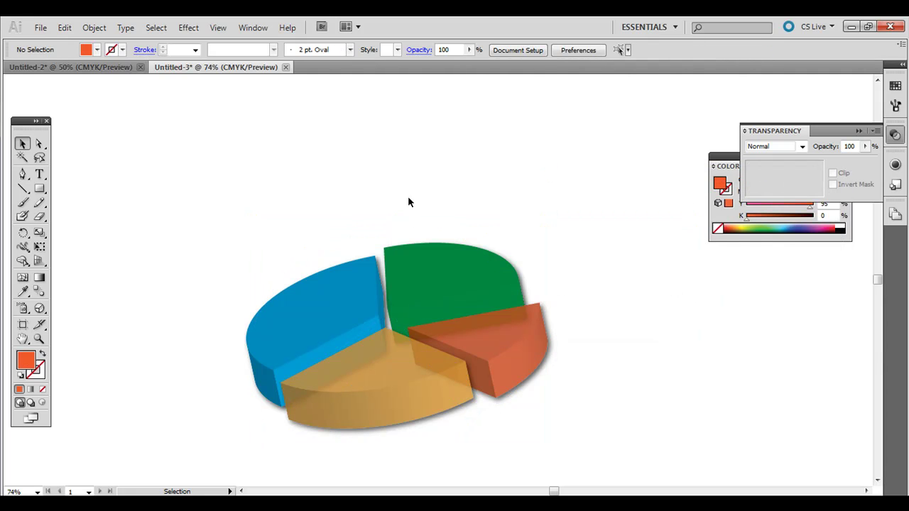
left_click(84, 68)
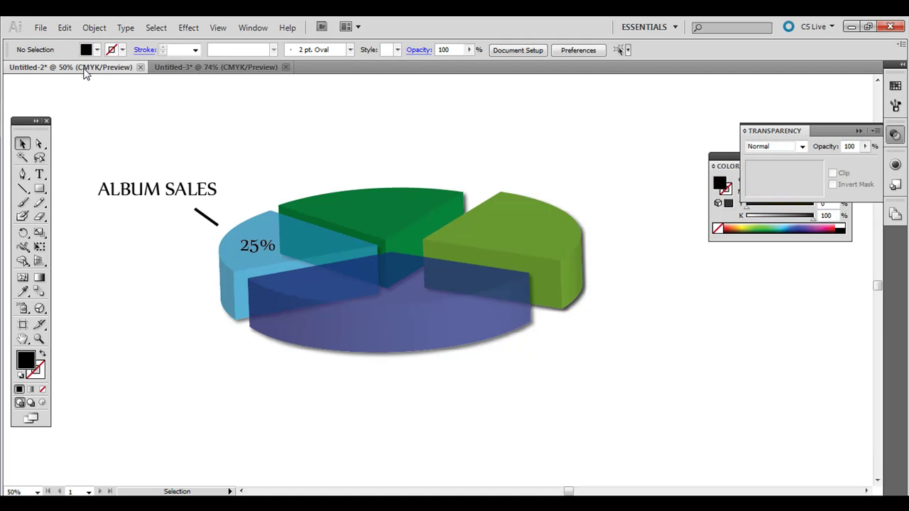